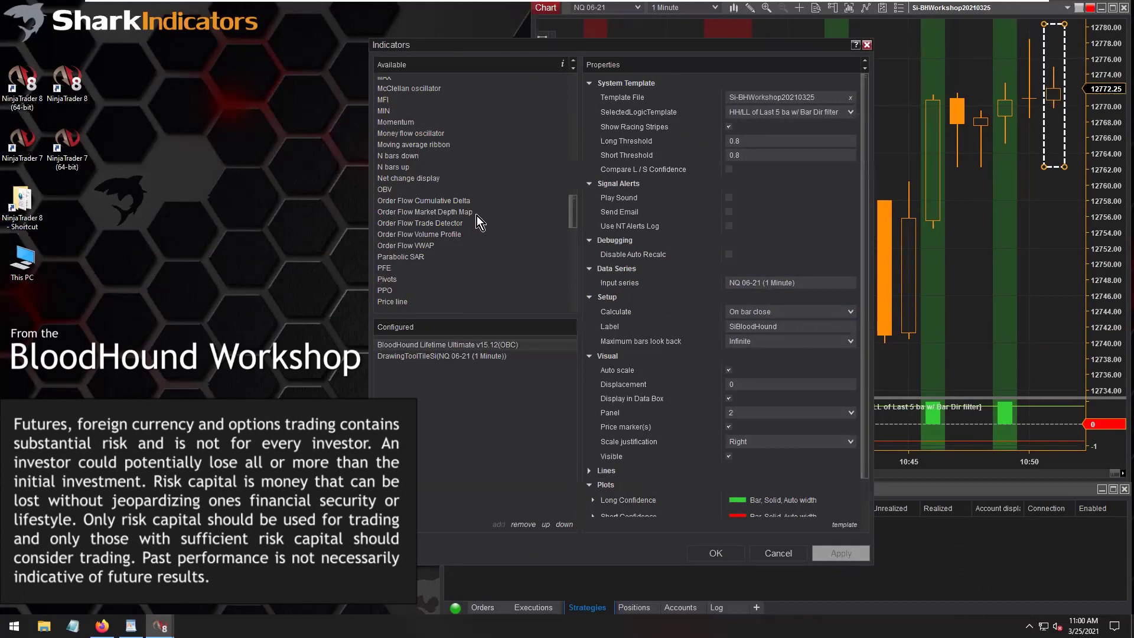
- Add the Order Flow Cumulative Delta indicator to the chart's configured indicators and review its Calculate options
left_click(418, 204)
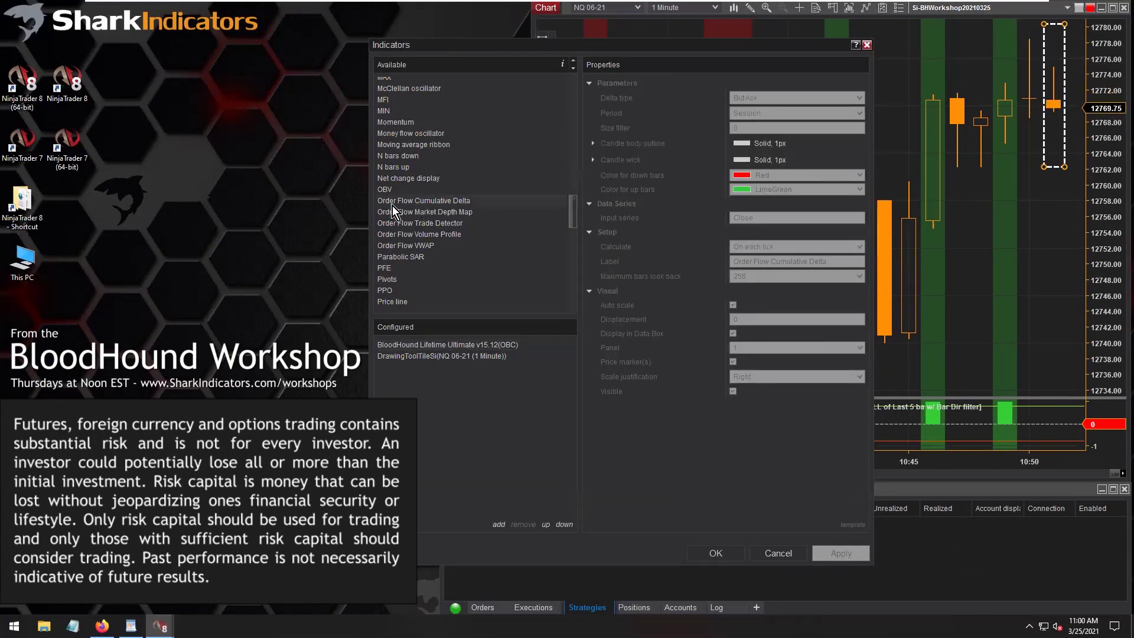
double_click(434, 203)
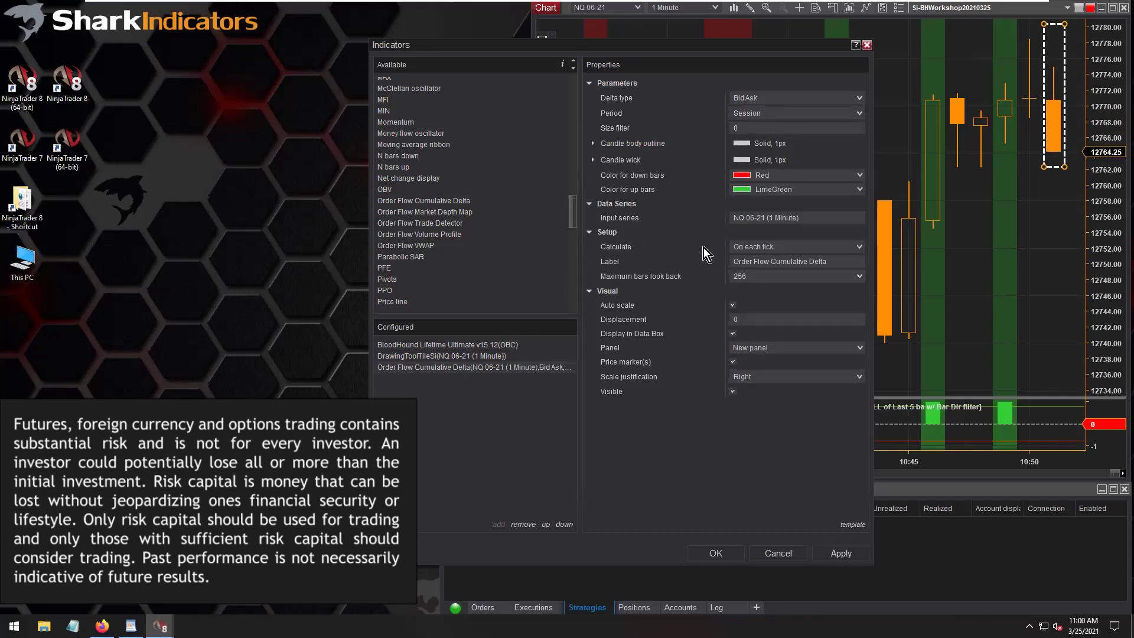
left_click(782, 250)
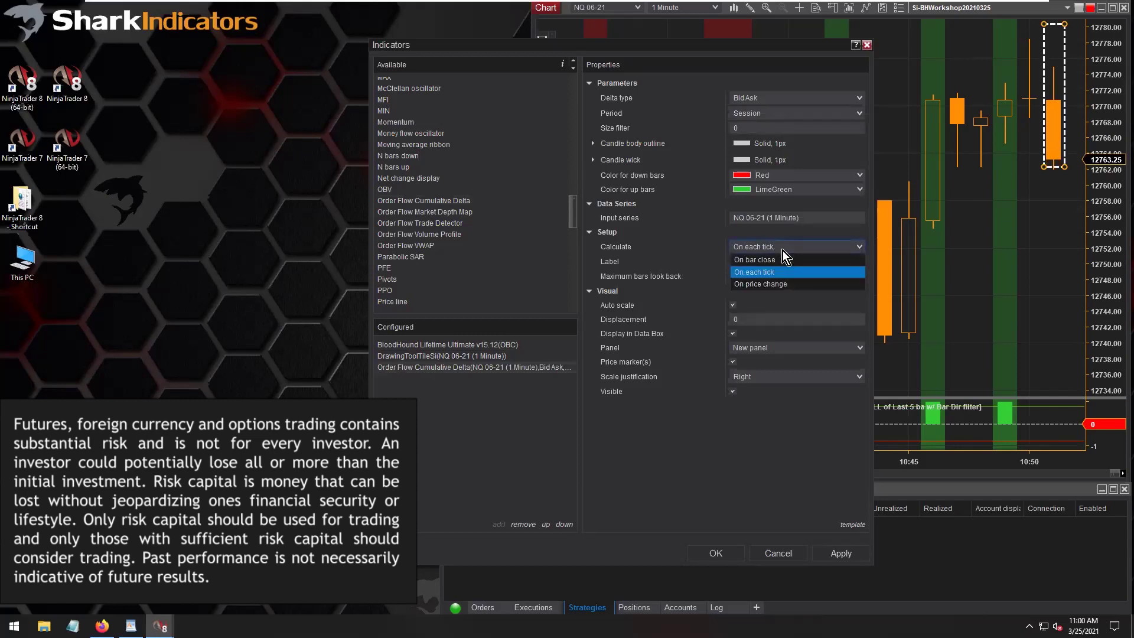
left_click(782, 251)
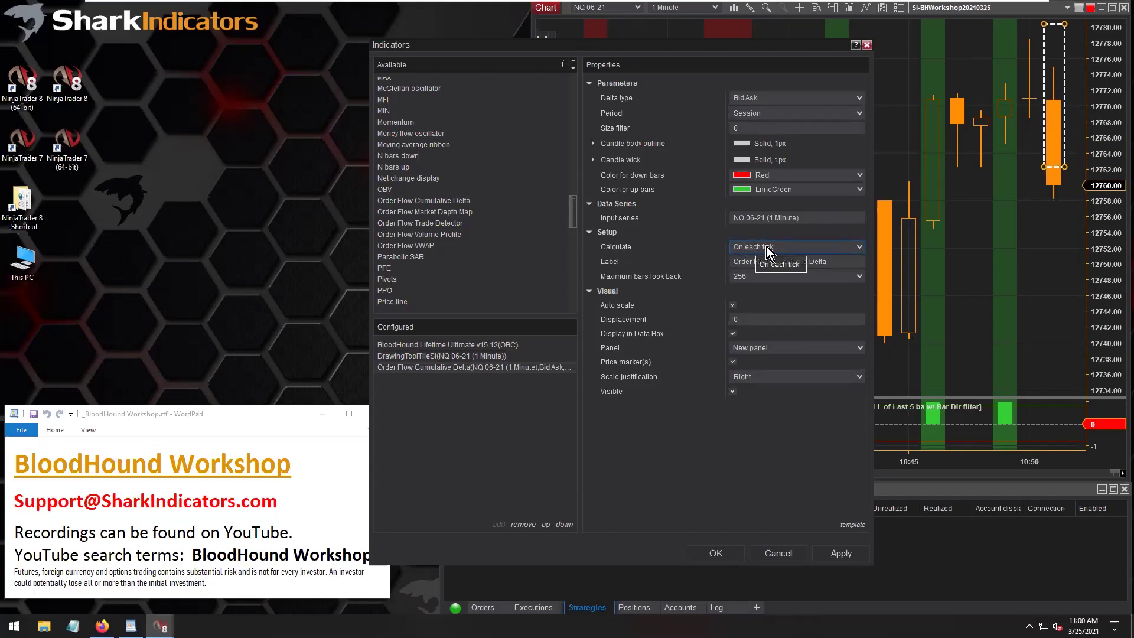
- Set the BloodHound indicator to calculate on each tick, compare it with the cumulative delta settings, and accept the indicator configuration
left_click(400, 345)
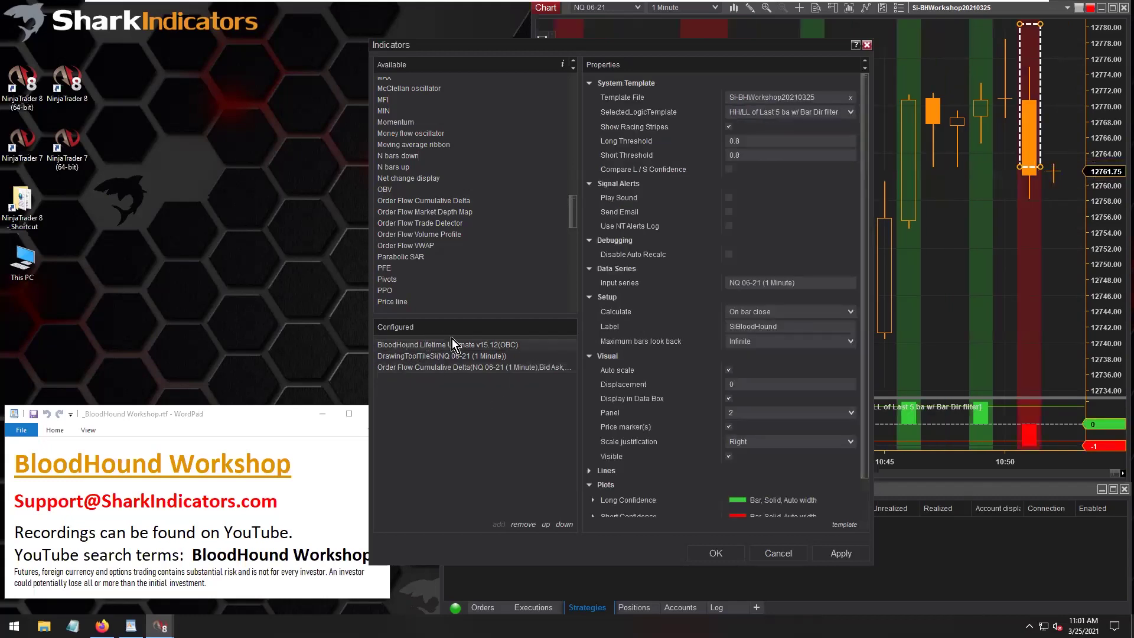
left_click(791, 313)
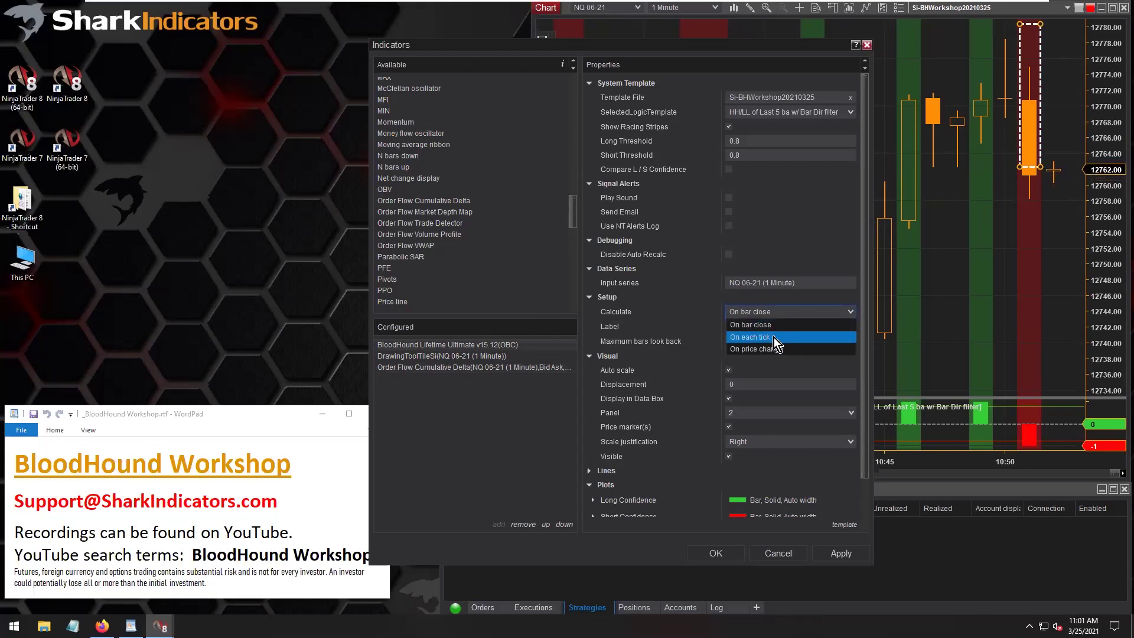
left_click(757, 337)
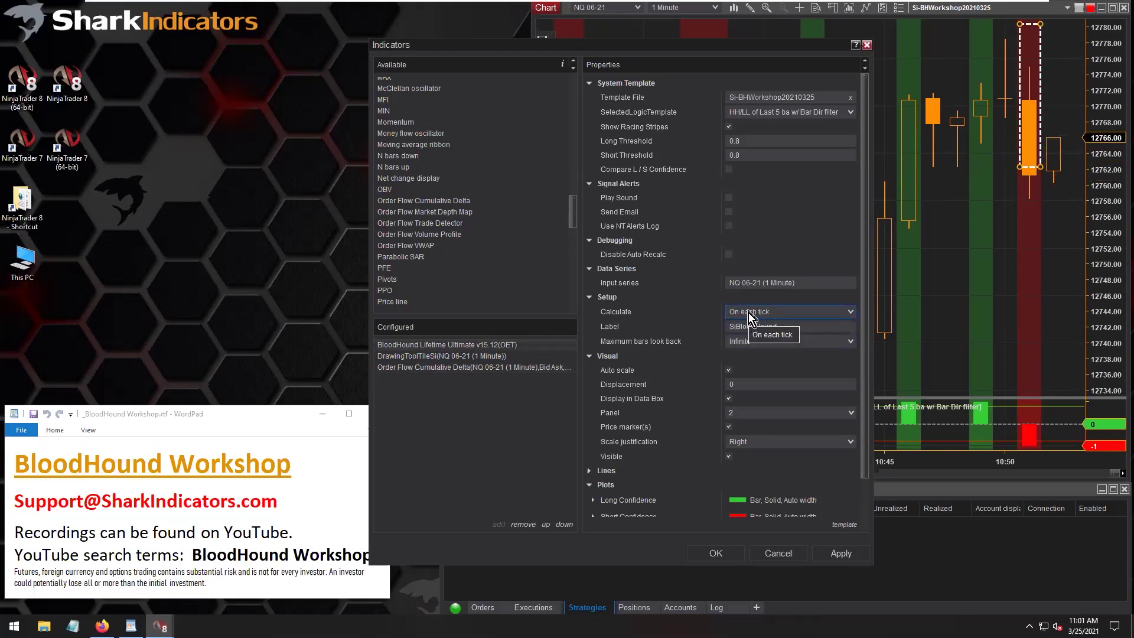
left_click(402, 368)
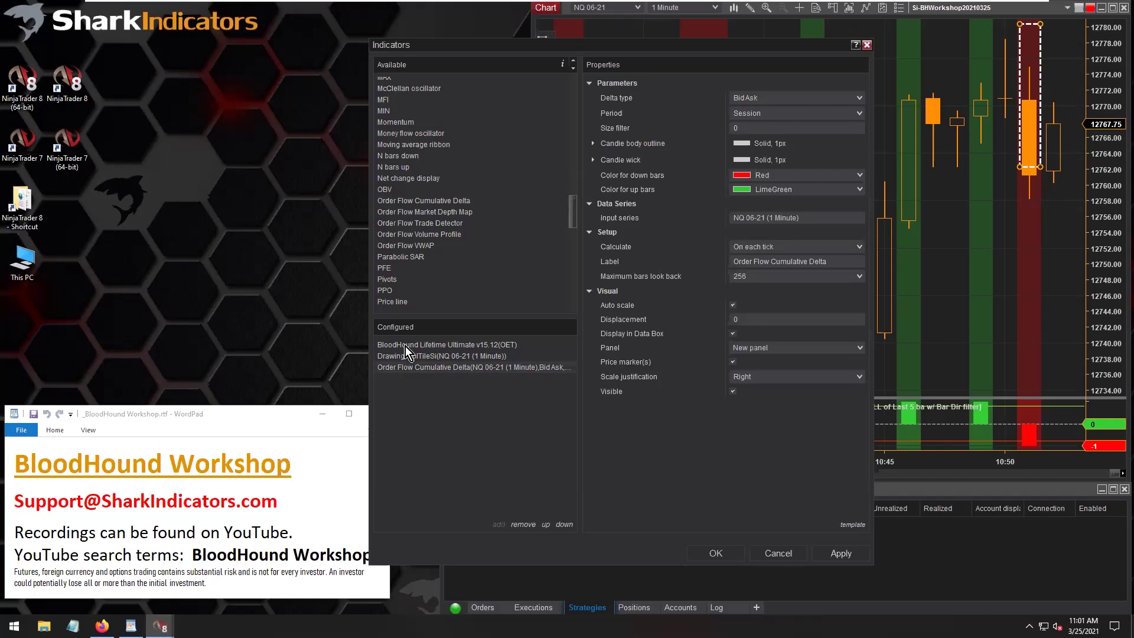
left_click(405, 346)
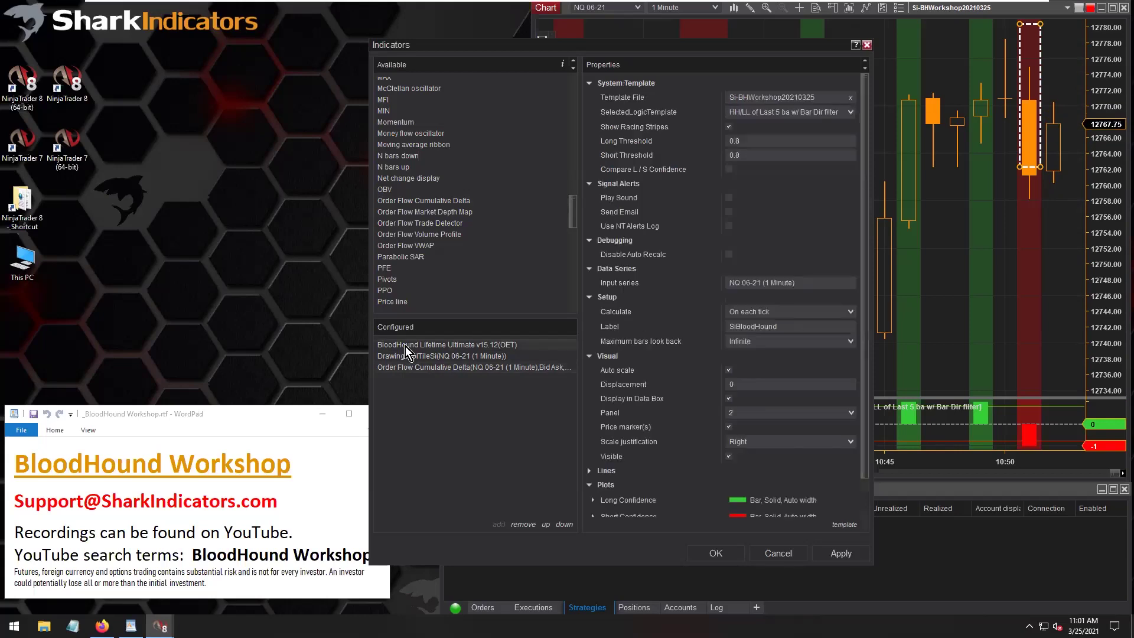
left_click(424, 369)
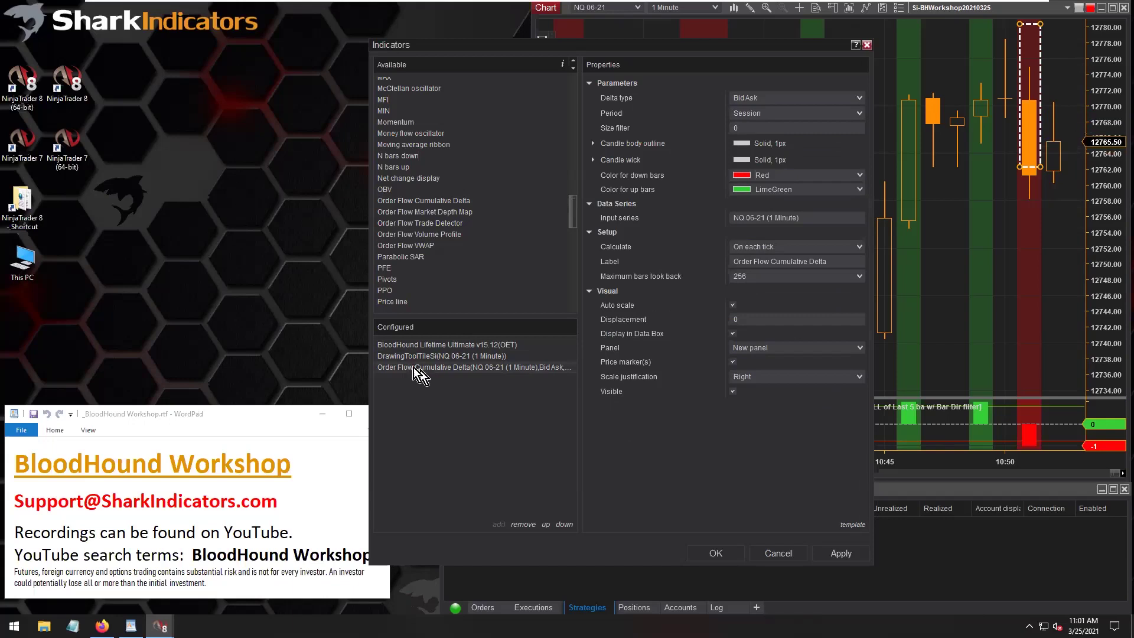
left_click(404, 348)
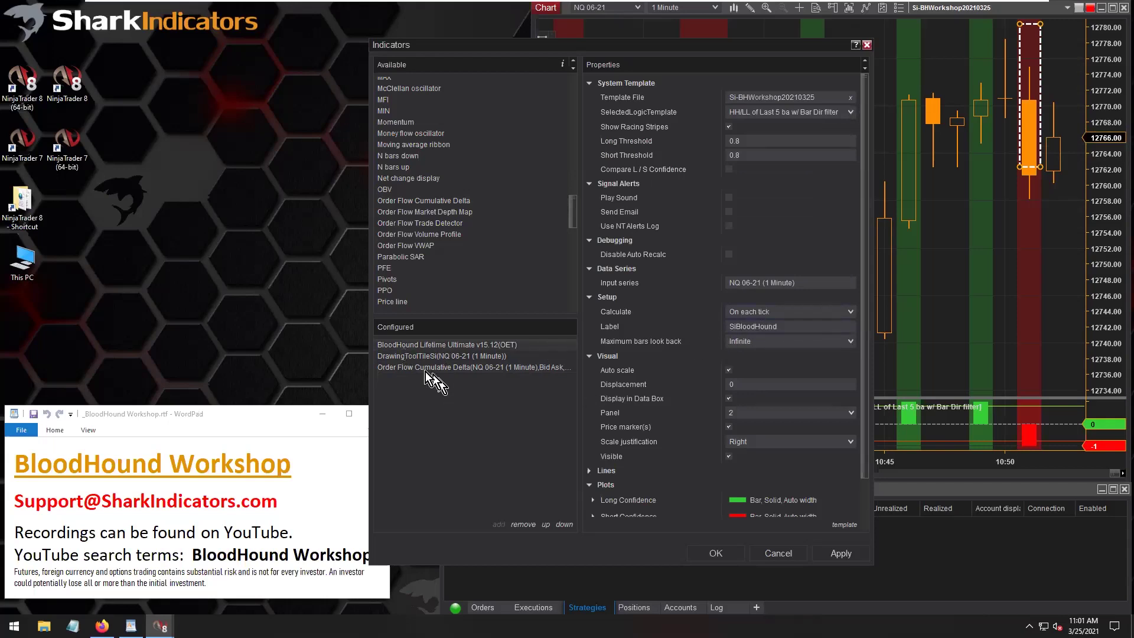
left_click(716, 554)
- Move the cumulative delta panel above the BloodHound panel and adjust the heights of the chart panels
right_click(1096, 378)
left_click(1069, 452)
left_click_drag(876, 367, 873, 392)
left_click_drag(853, 286, 852, 287)
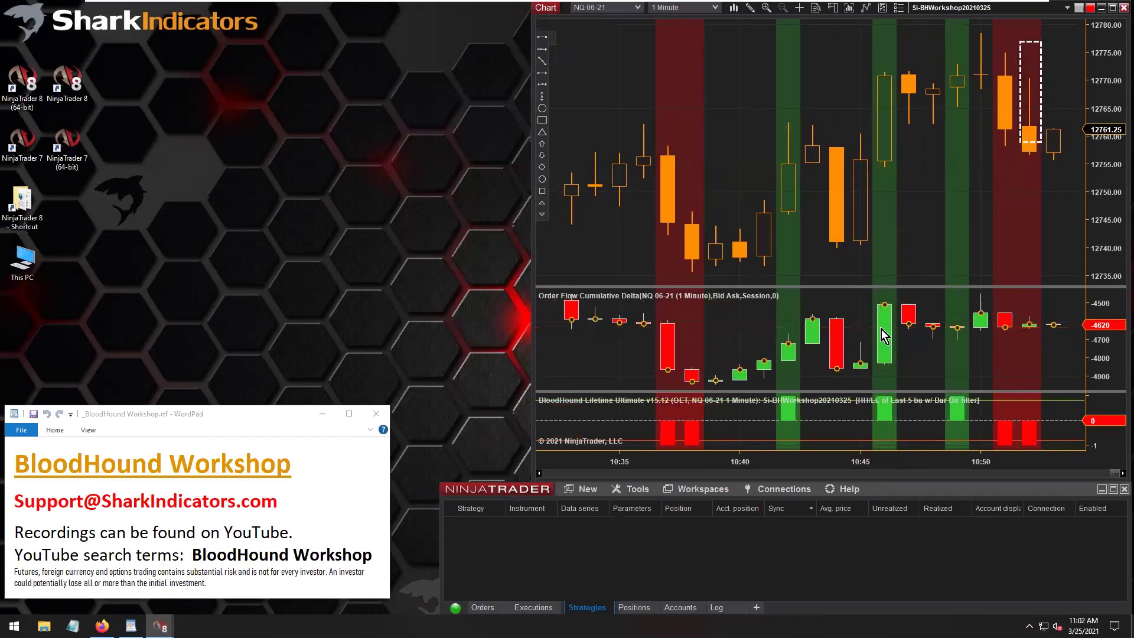
- Change the chart's Order Flow Cumulative Delta indicator to the Bar period
double_click(881, 329)
left_click_drag(929, 100, 681, 68)
left_click(784, 132)
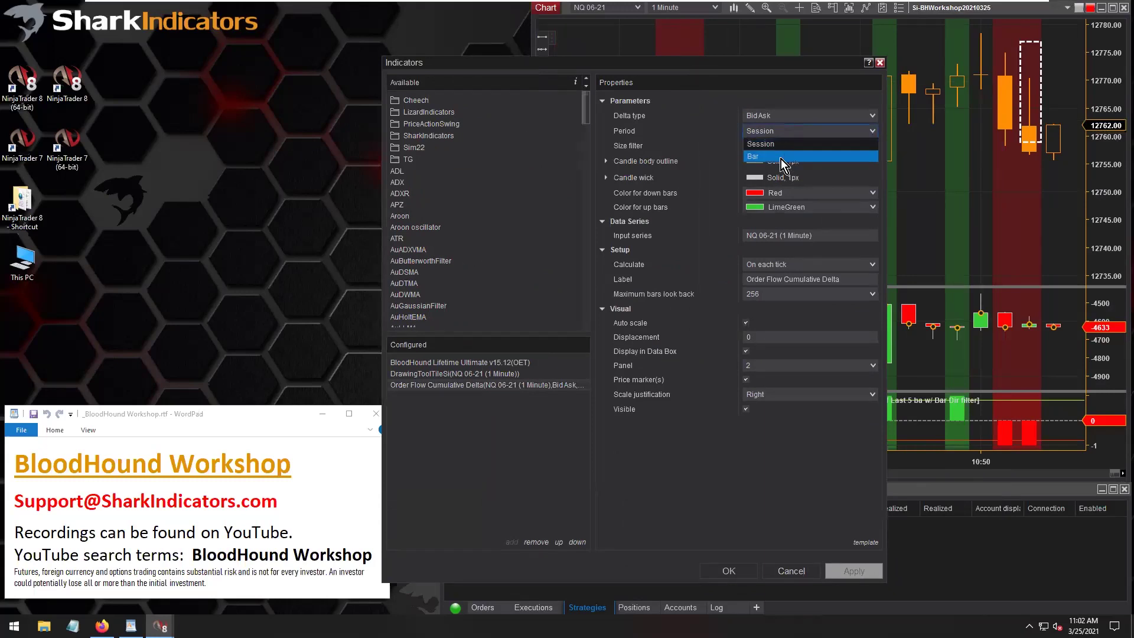
left_click(781, 157)
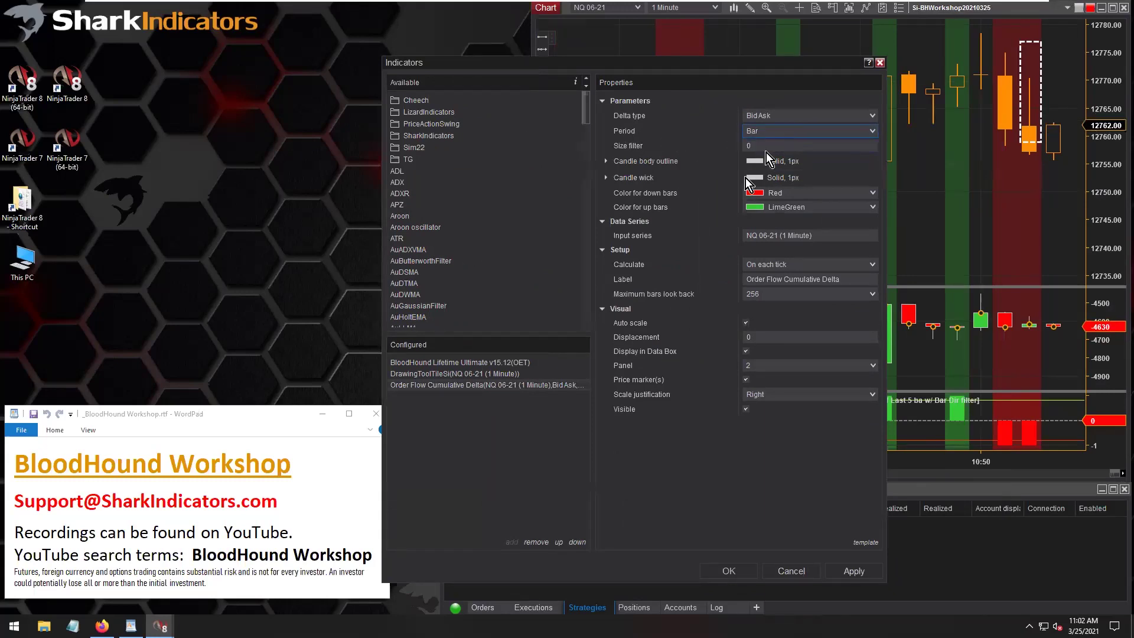
left_click(728, 571)
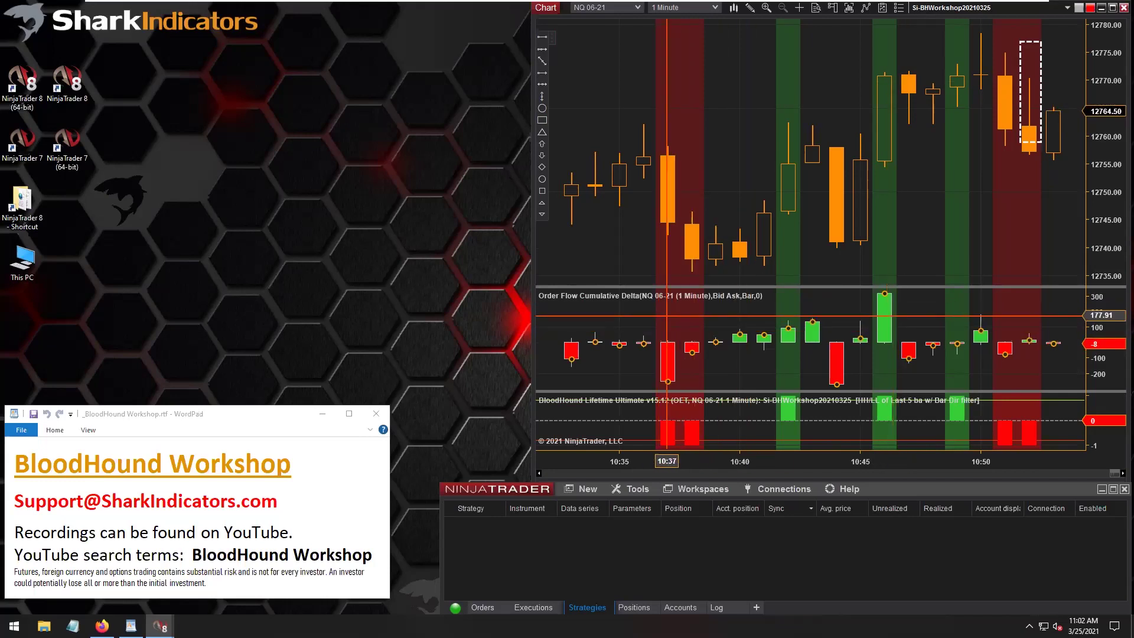
- Create a new logic template in BloodHound named "Calculate = OET"
left_click(922, 13)
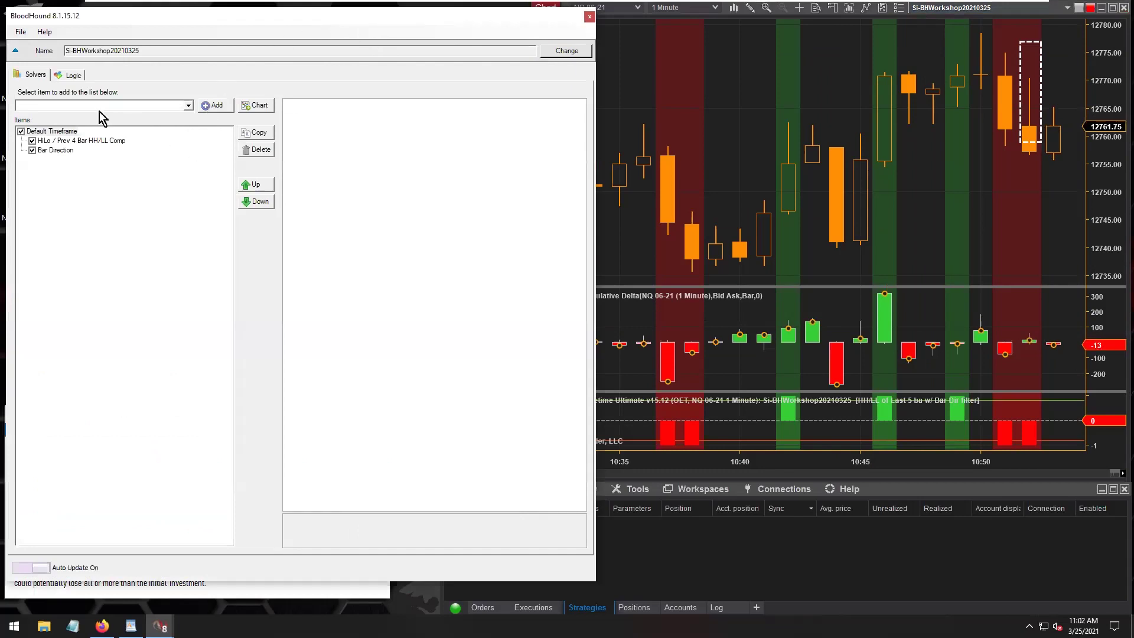
left_click(72, 77)
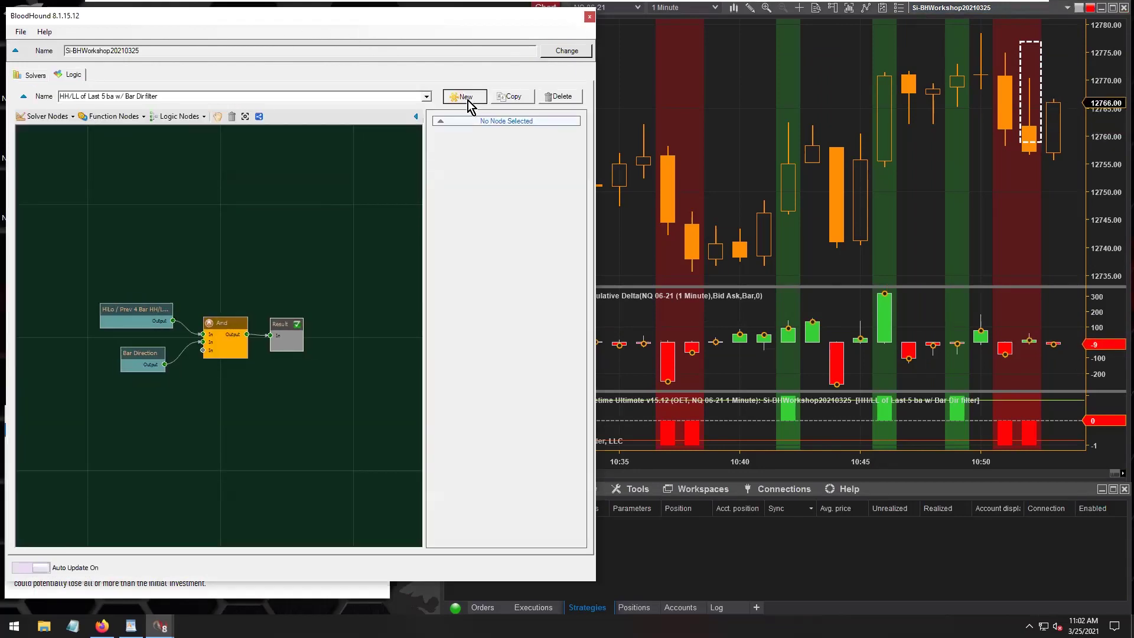
left_click(465, 97)
triple_click(100, 97)
type("Calculate = OET")
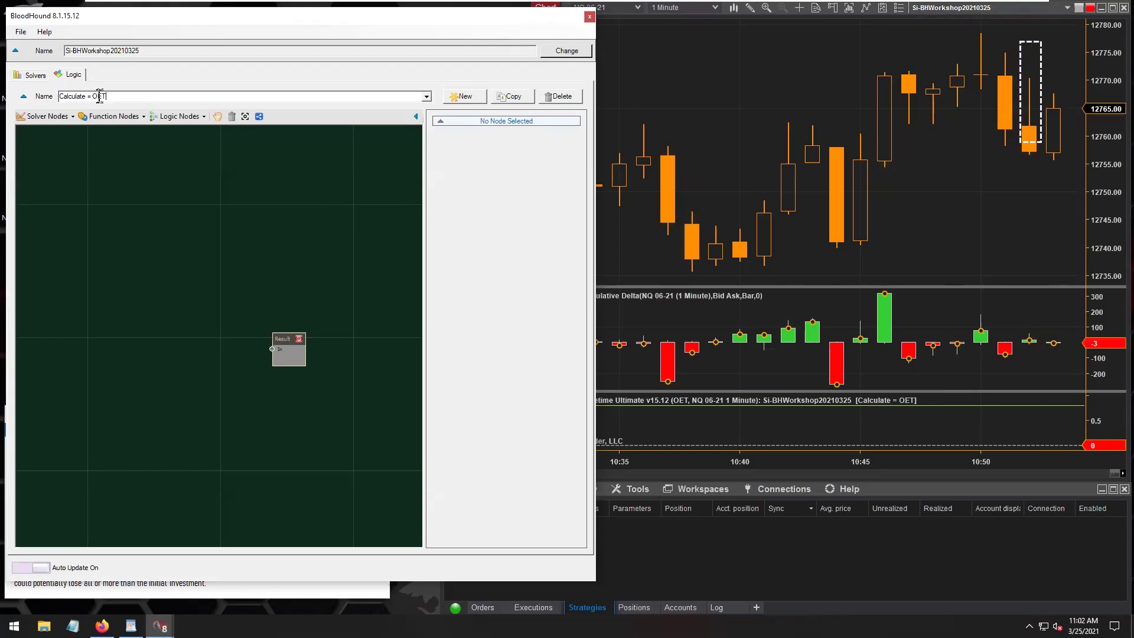
- Add an Indicator Threshold solver to the logic and connect its output to the Result node
left_click(70, 117)
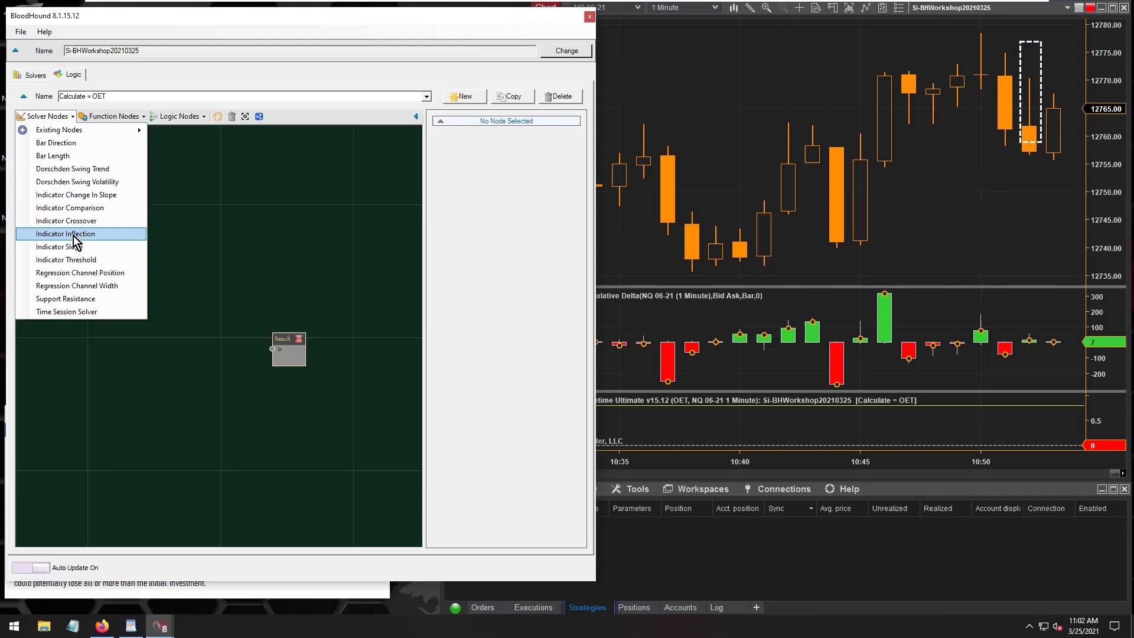
left_click(82, 260)
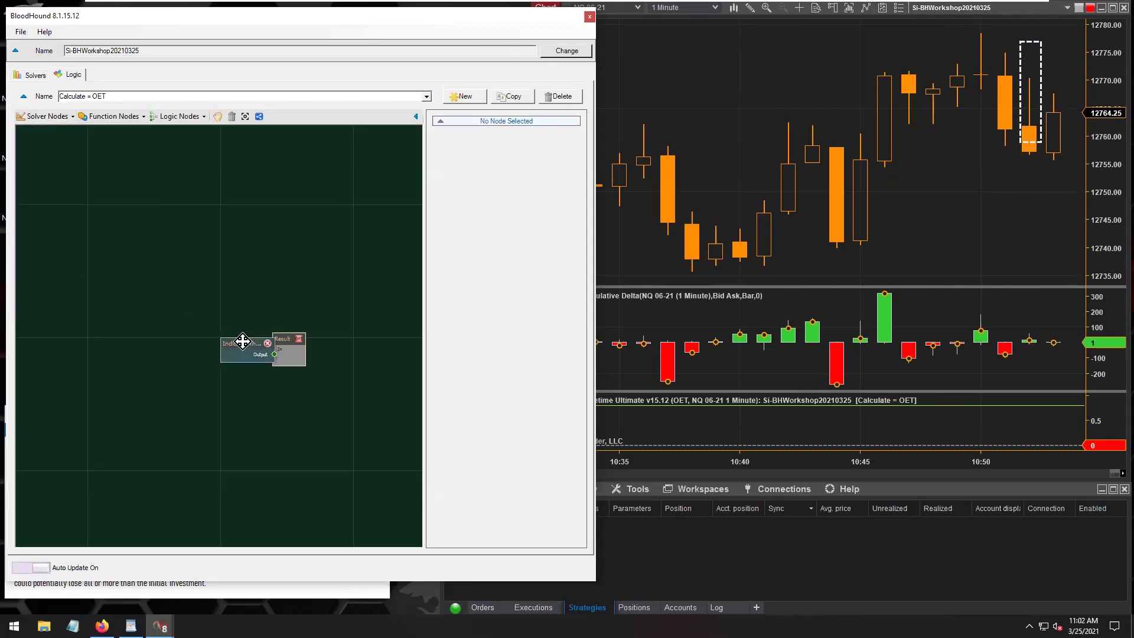
left_click(165, 336)
left_click_drag(199, 347, 271, 349)
left_click_drag(157, 332, 191, 336)
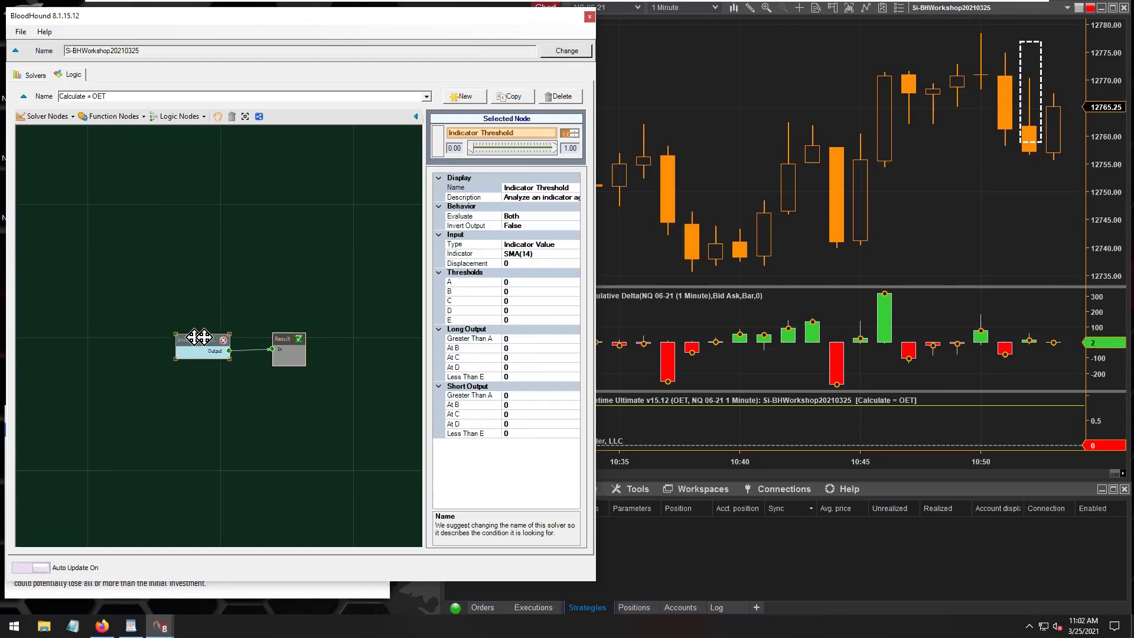
- Rename the threshold solver "OFCD A/B Zero Thresh" and widen the node properties area
left_click(511, 187)
double_click(513, 187)
type("OFCD ")
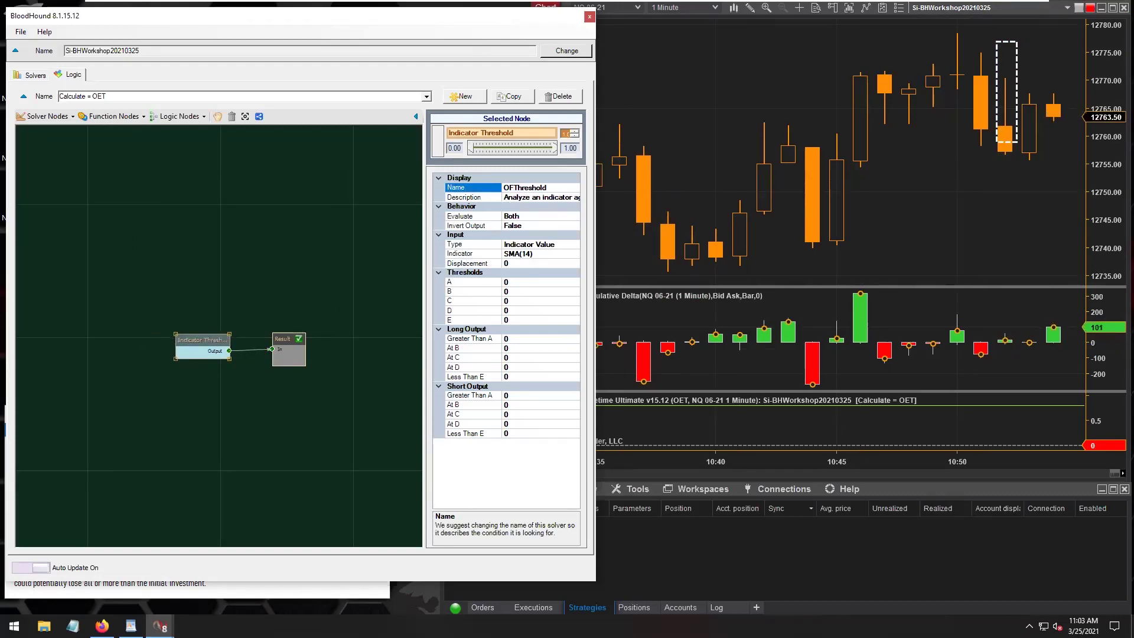
type("/ Zero ")
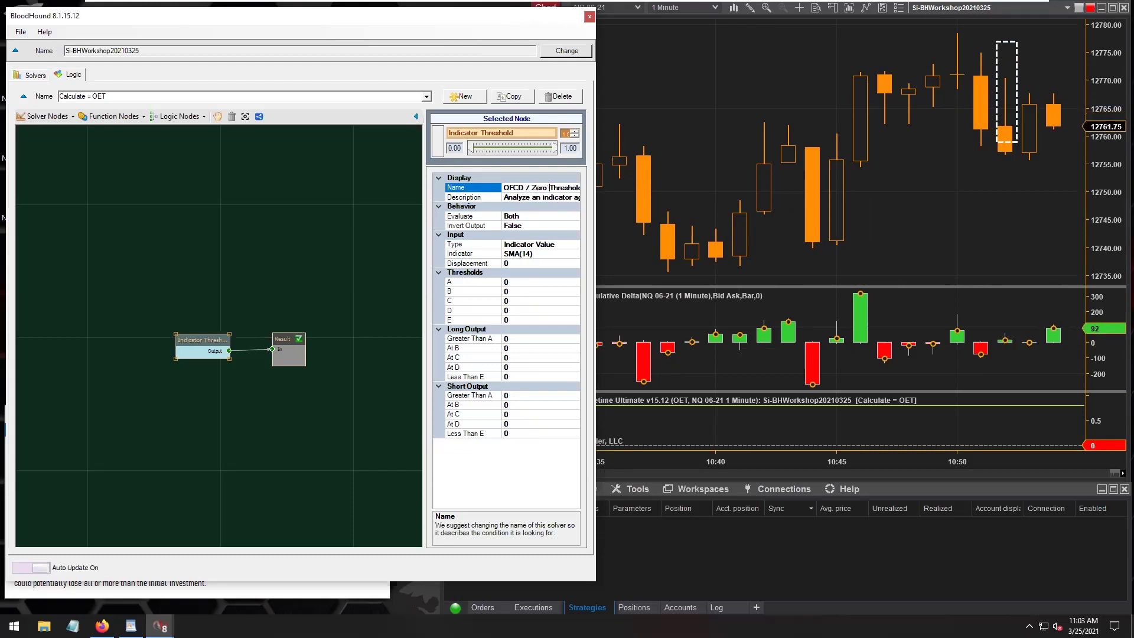
type("A")
key("Right")
type("B")
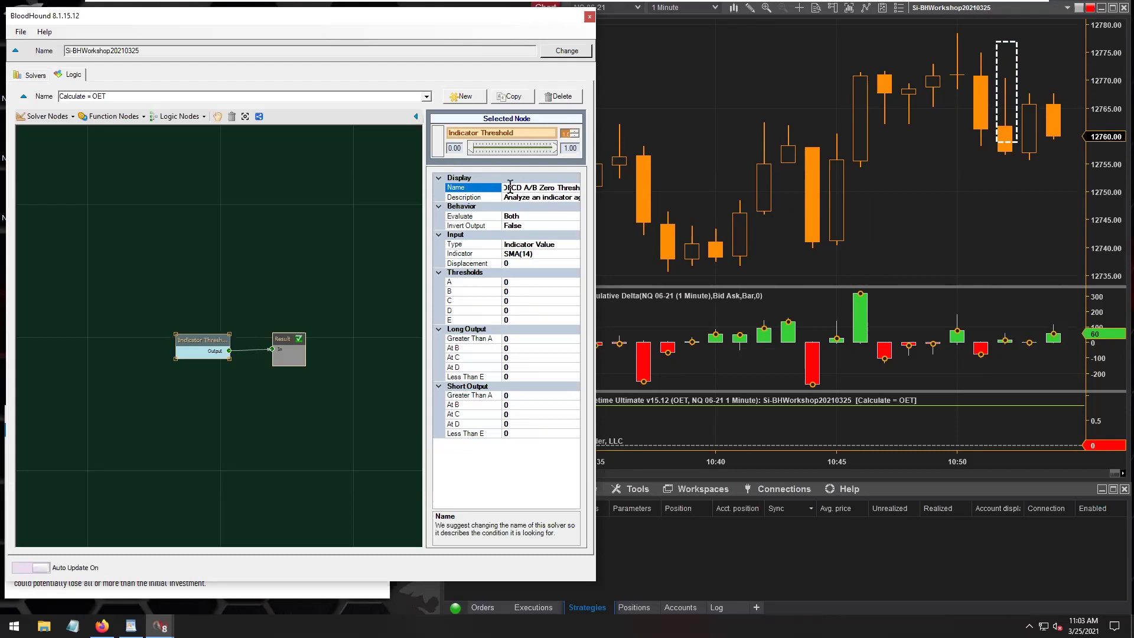
left_click(424, 213)
left_click_drag(424, 213, 400, 213)
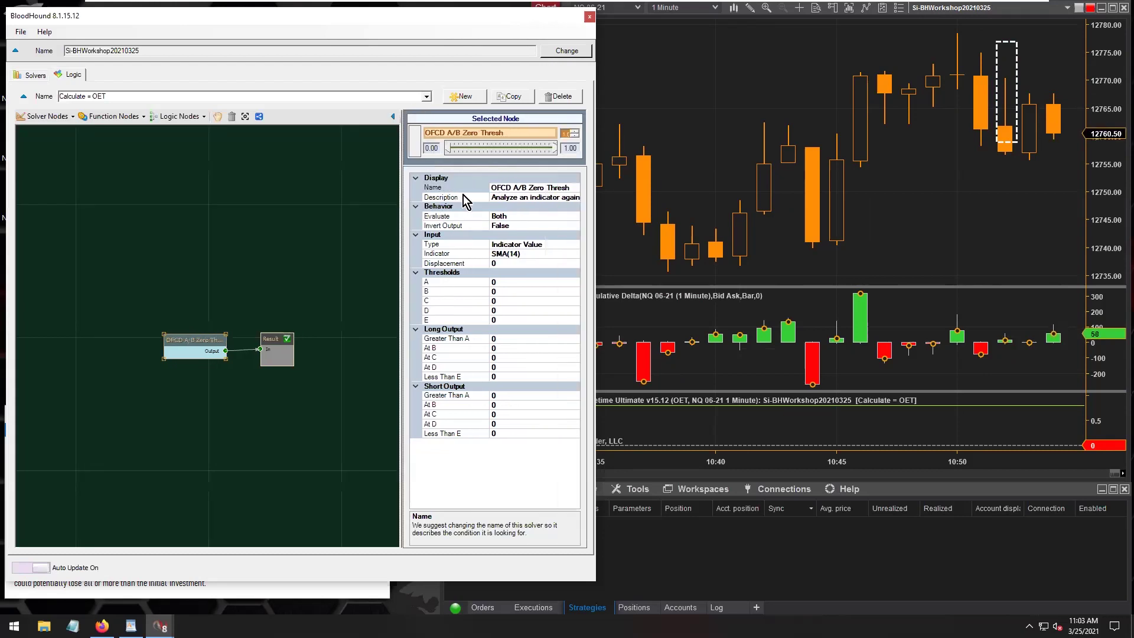
left_click(494, 183)
left_click(496, 187)
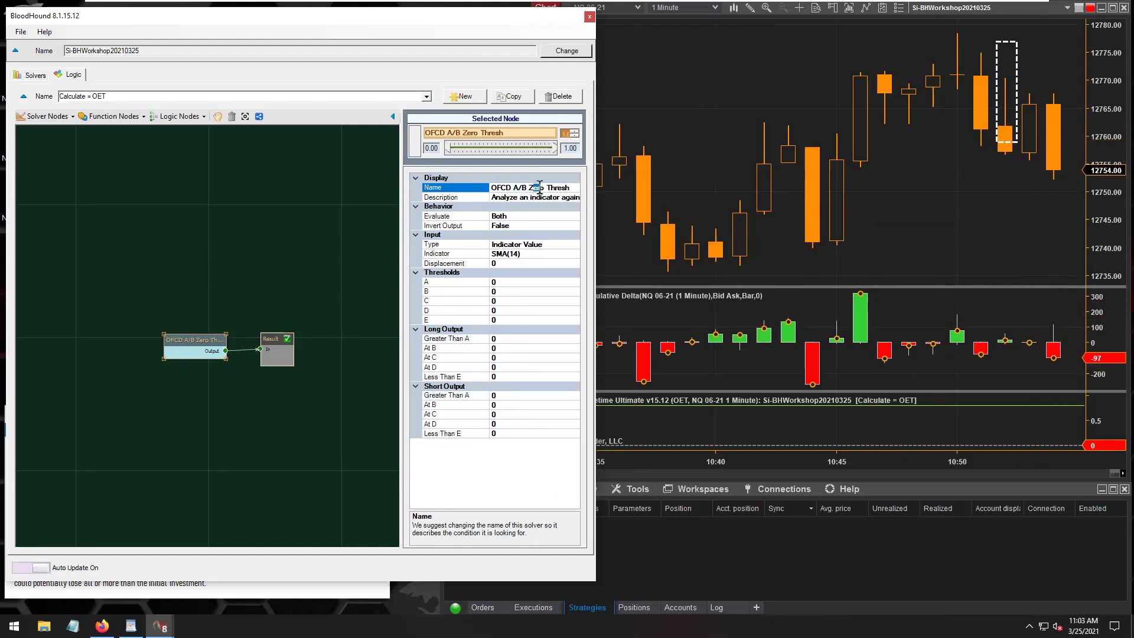
- Choose Order Flow Cumulative Delta as the solver's input indicator, using the Delta Close plot for both long and short
left_click(506, 254)
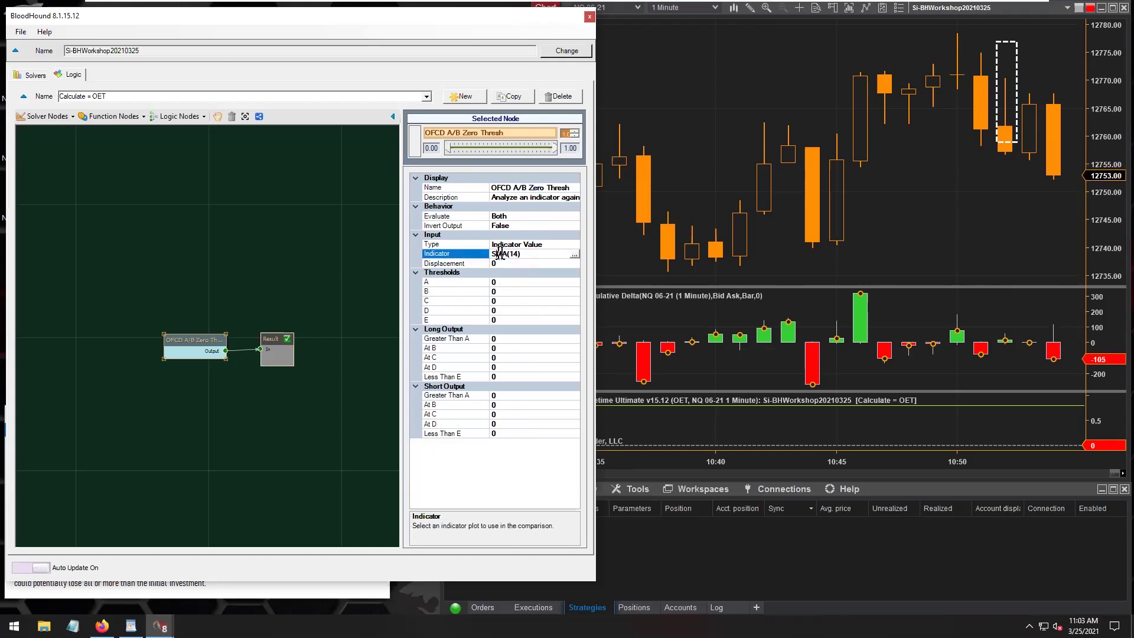
left_click(576, 254)
scroll(195, 254, "down", 5)
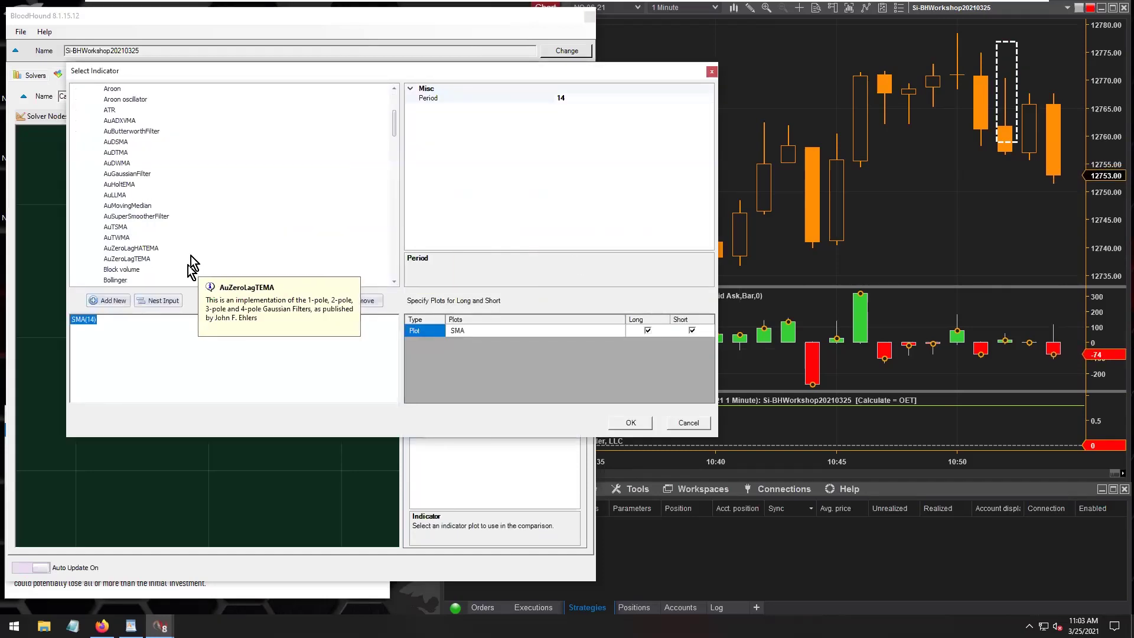
scroll(204, 255, "down", 15)
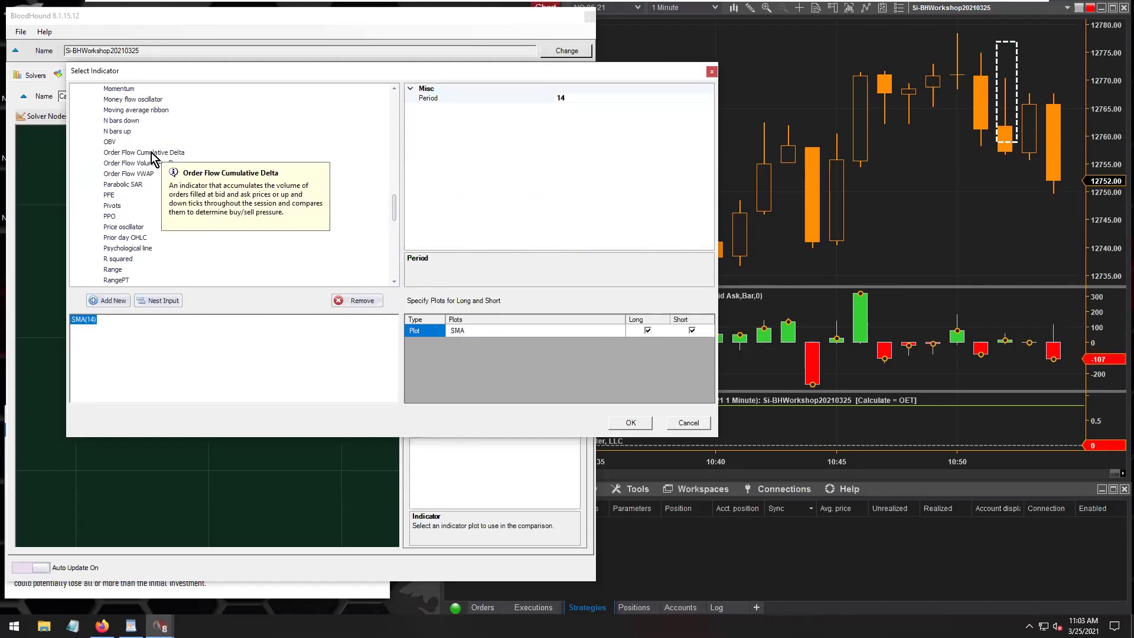
left_click(151, 153)
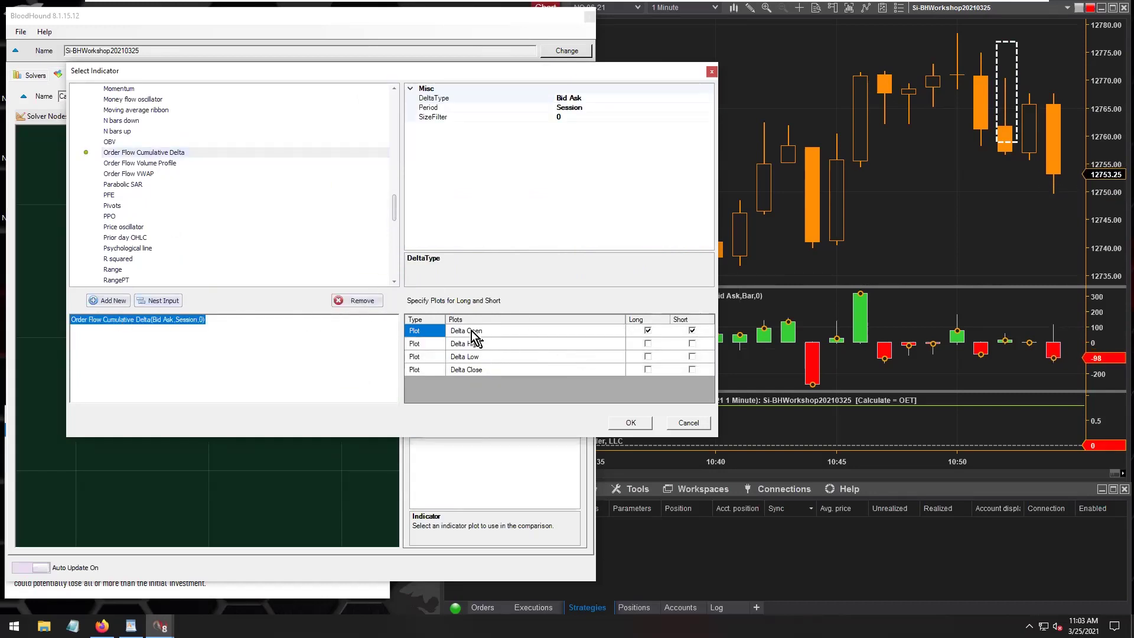
left_click(648, 369)
left_click(692, 369)
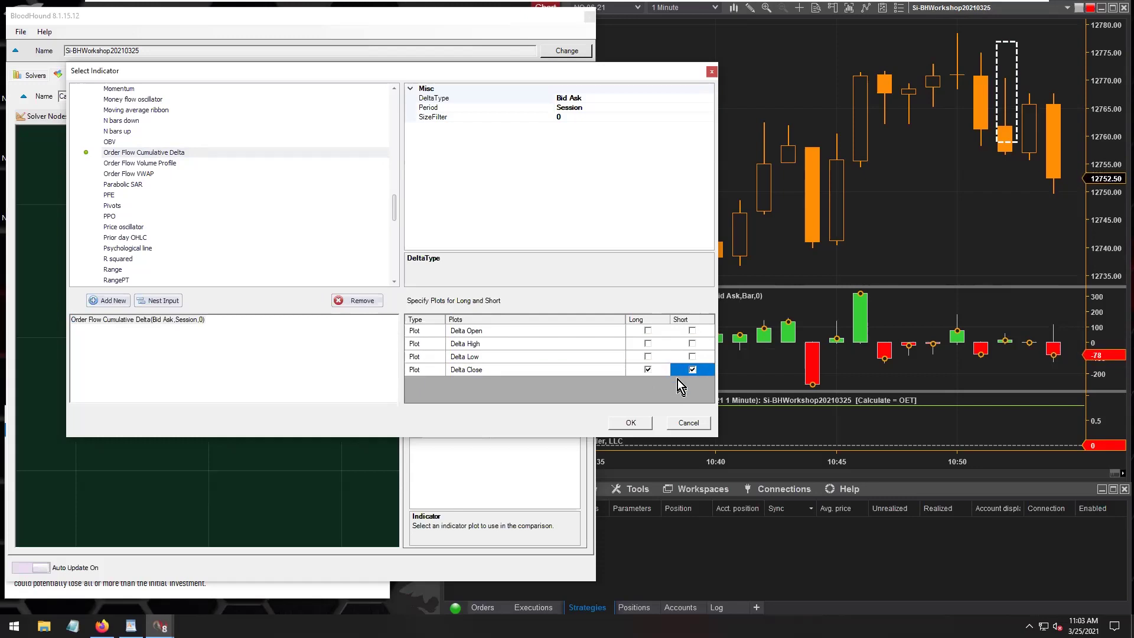
- Set the solver's cumulative delta input to the Bar period and check its parameters and selected plot
left_click(582, 112)
left_click(708, 108)
left_click(557, 136)
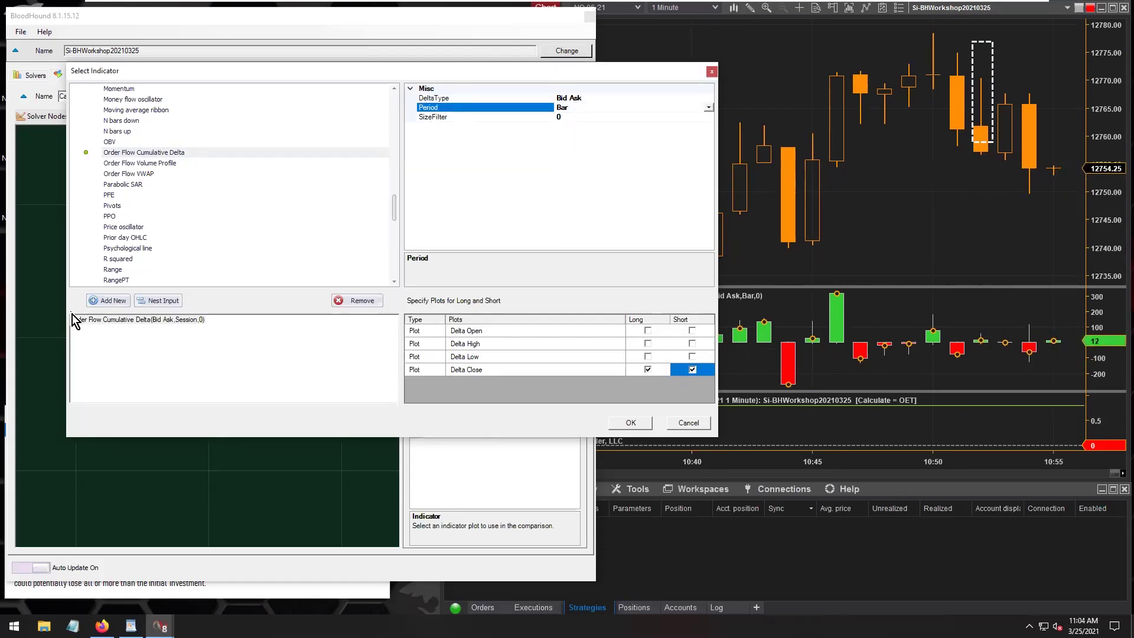
left_click(109, 319)
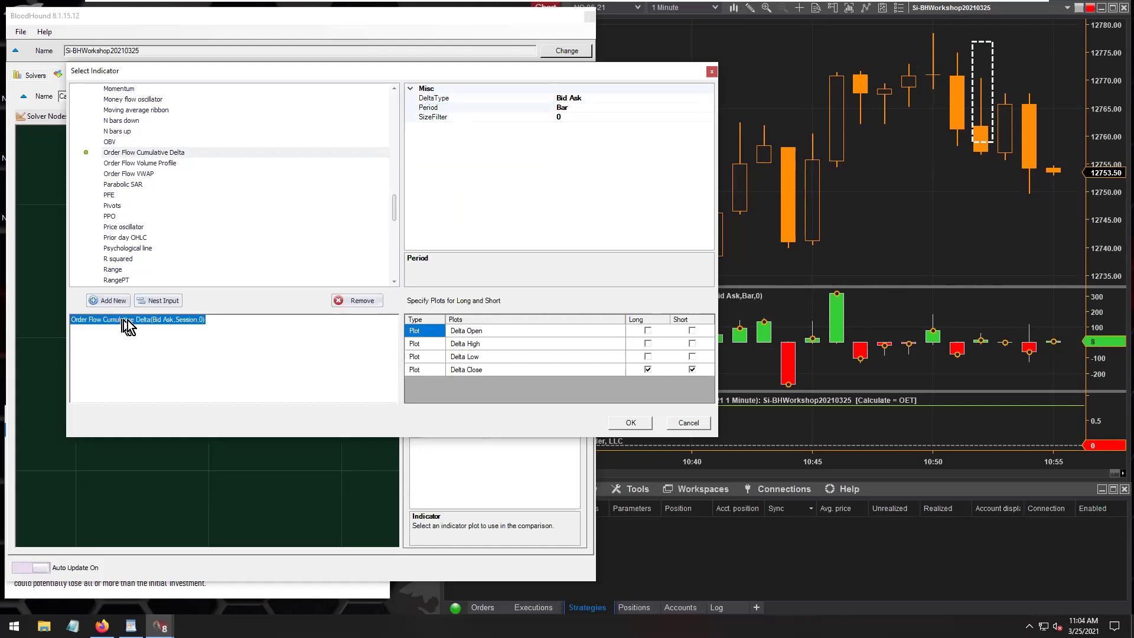
left_click(434, 110)
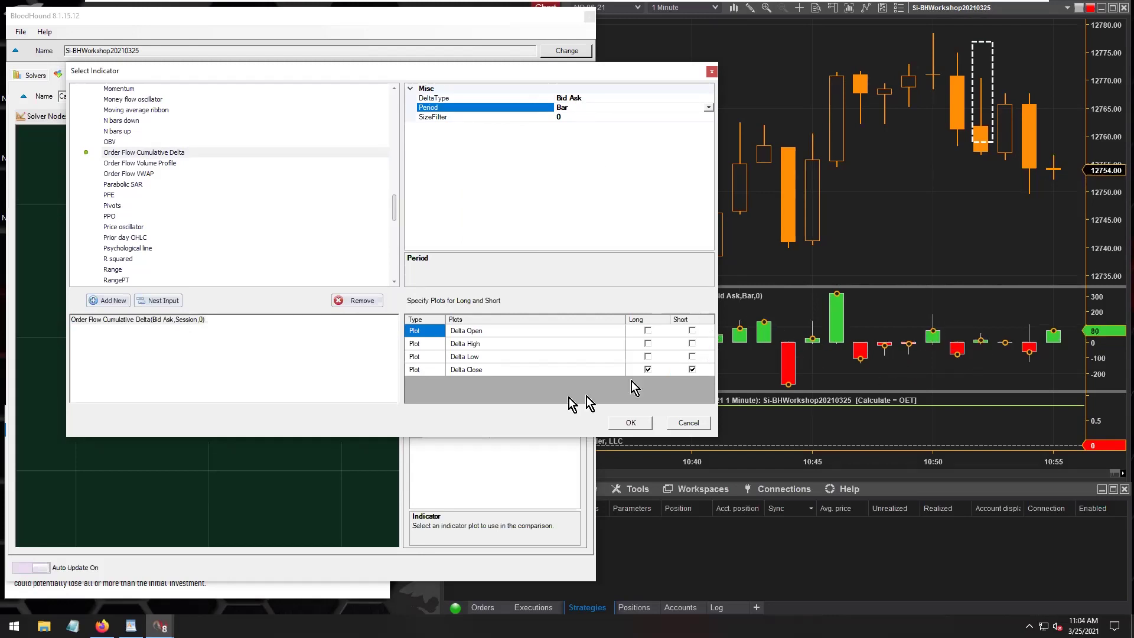
left_click(467, 370)
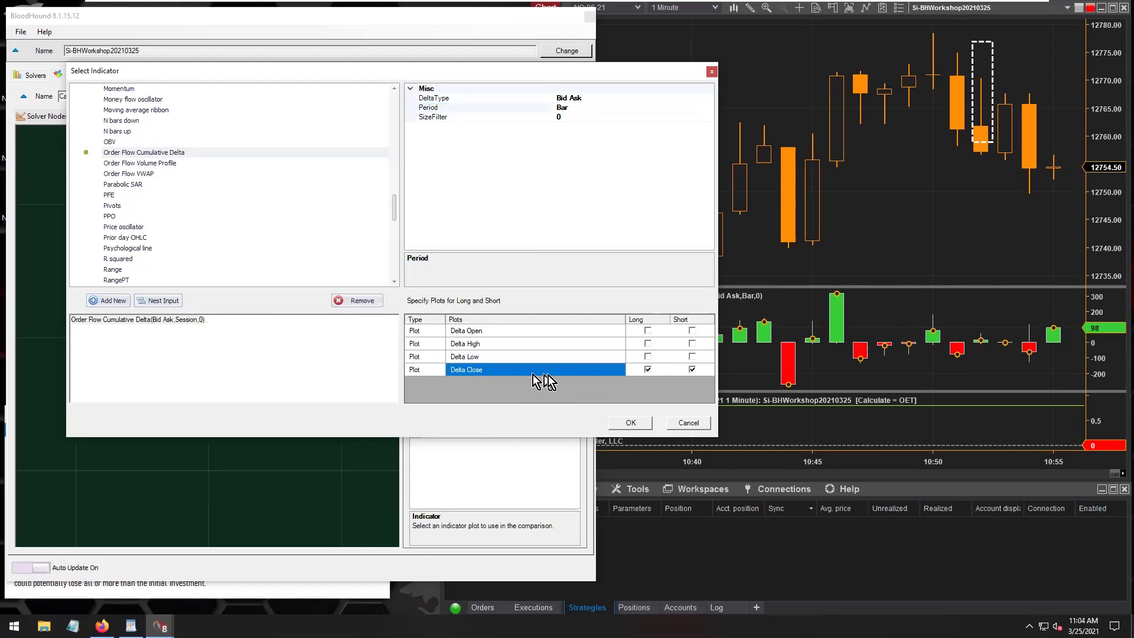
- Keep Delta Close as the plot for both long and short, and accept the solver's indicator selection
left_click(657, 374)
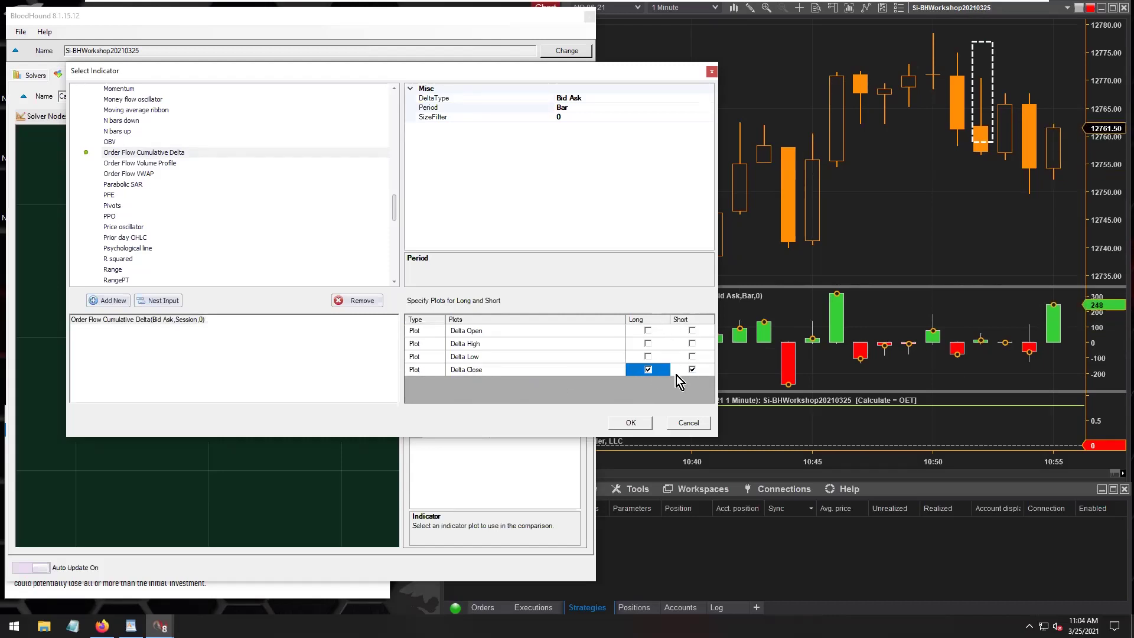
left_click(681, 377)
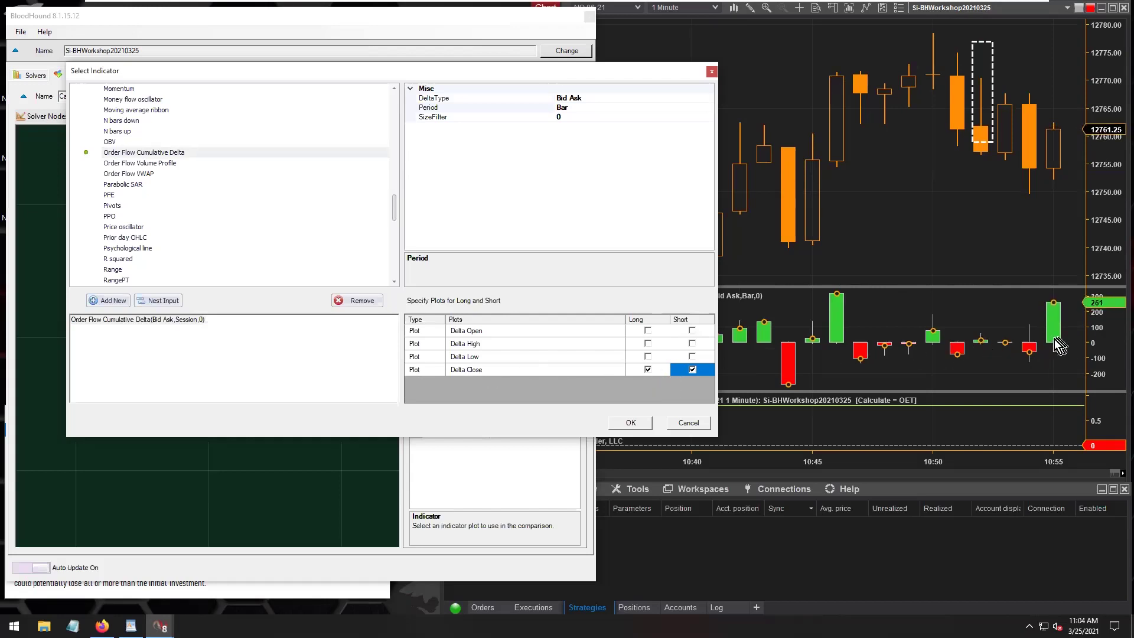
left_click(623, 423)
- Set the threshold solver's long output for Greater Than A to 1 and its short output for Less Than E to 1
left_click(498, 338)
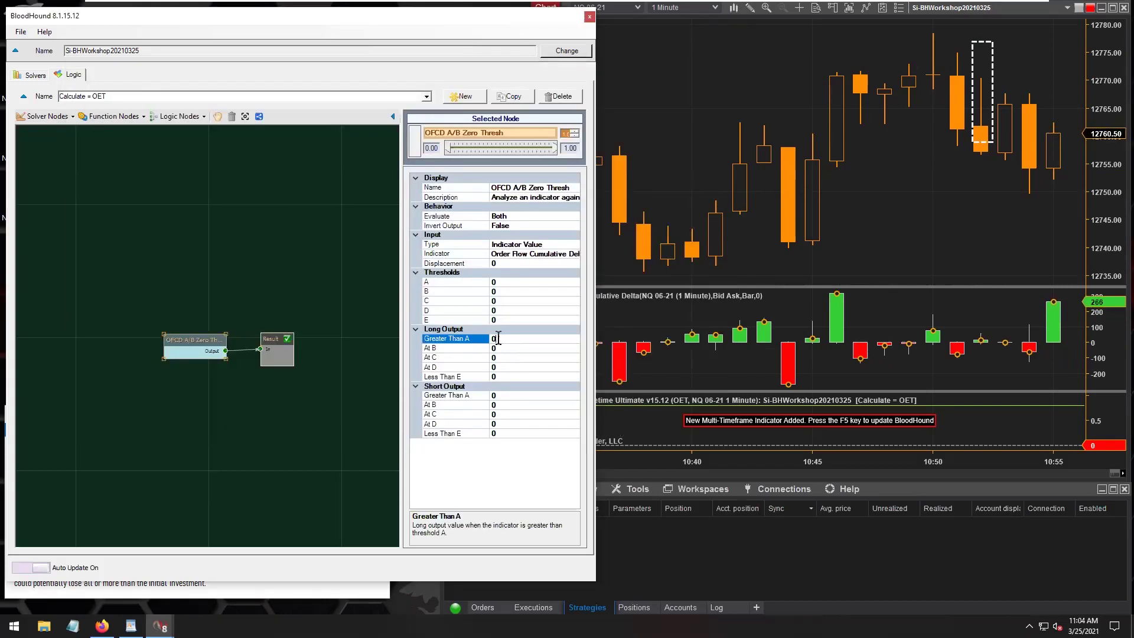
type("1")
left_click(503, 434)
type("1")
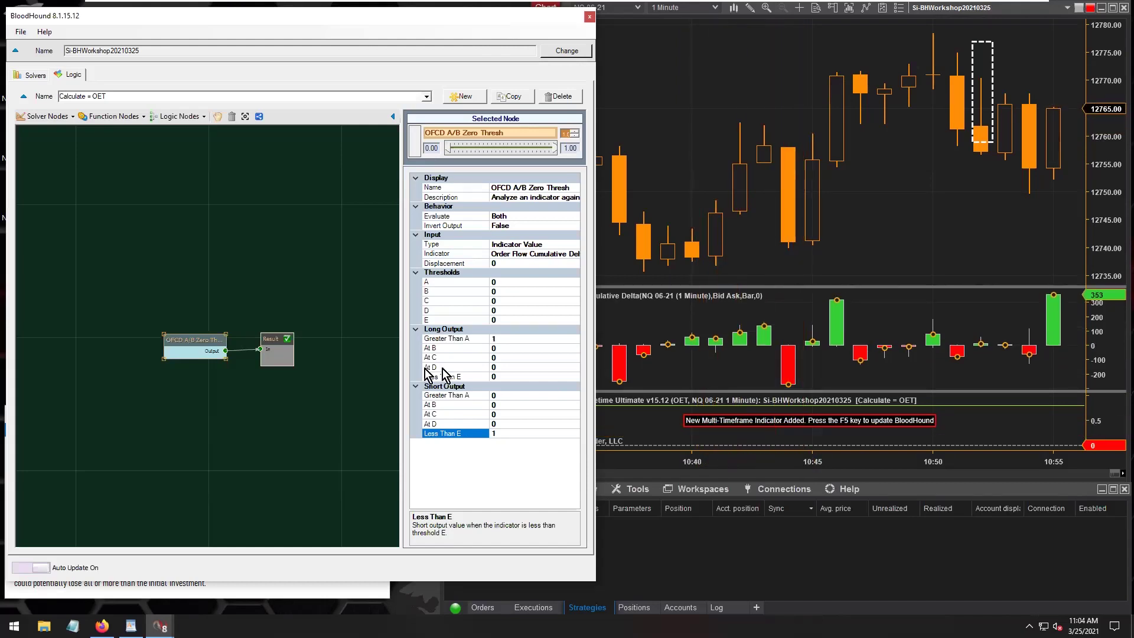
- Close the BloodHound editor and reload the NQ chart to update BloodHound with the new indicator
left_click(506, 254)
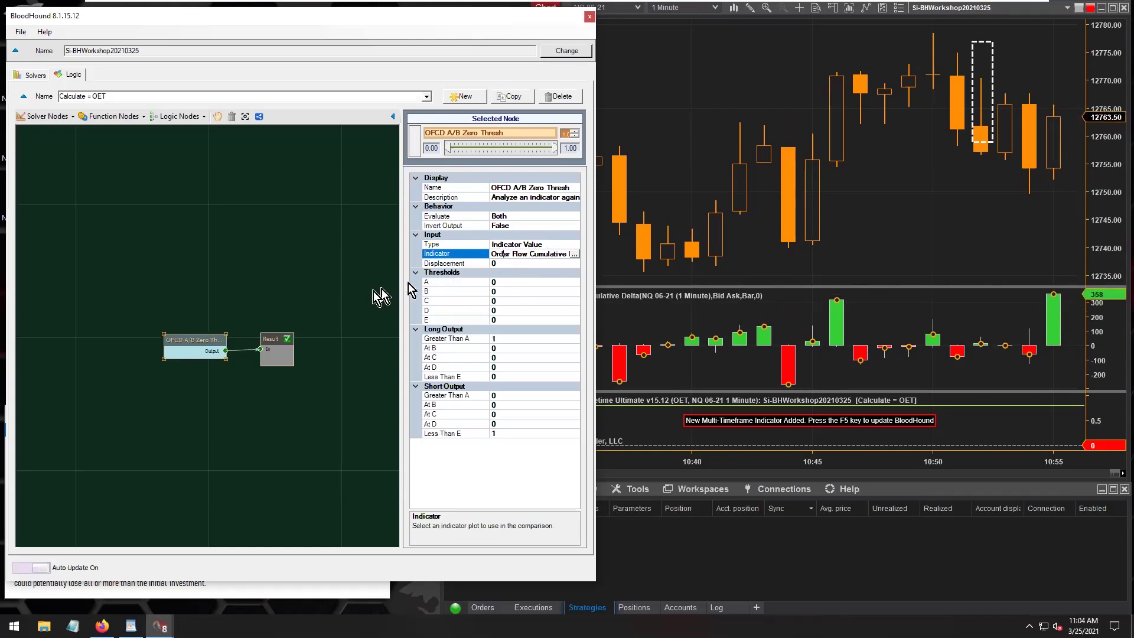
left_click(635, 420)
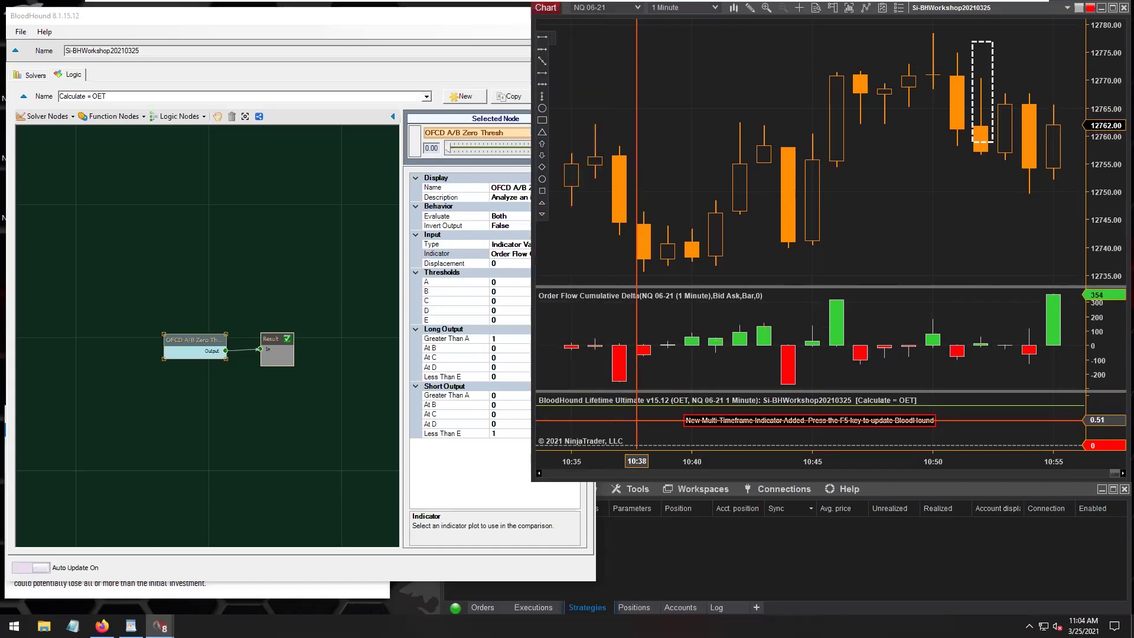
key("F5")
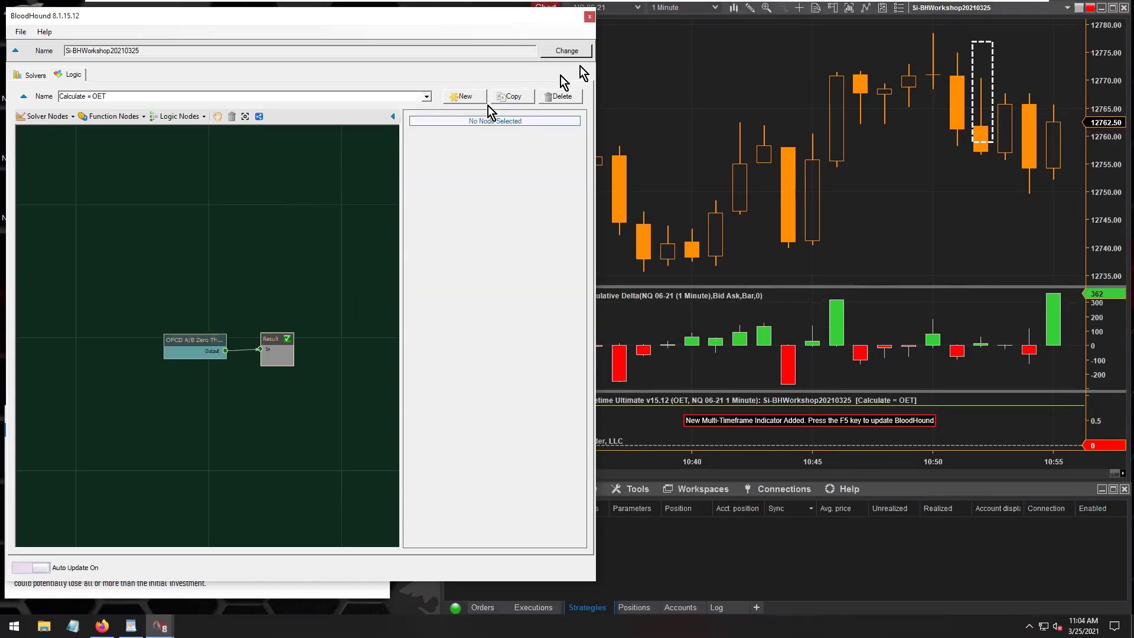
left_click(626, 83)
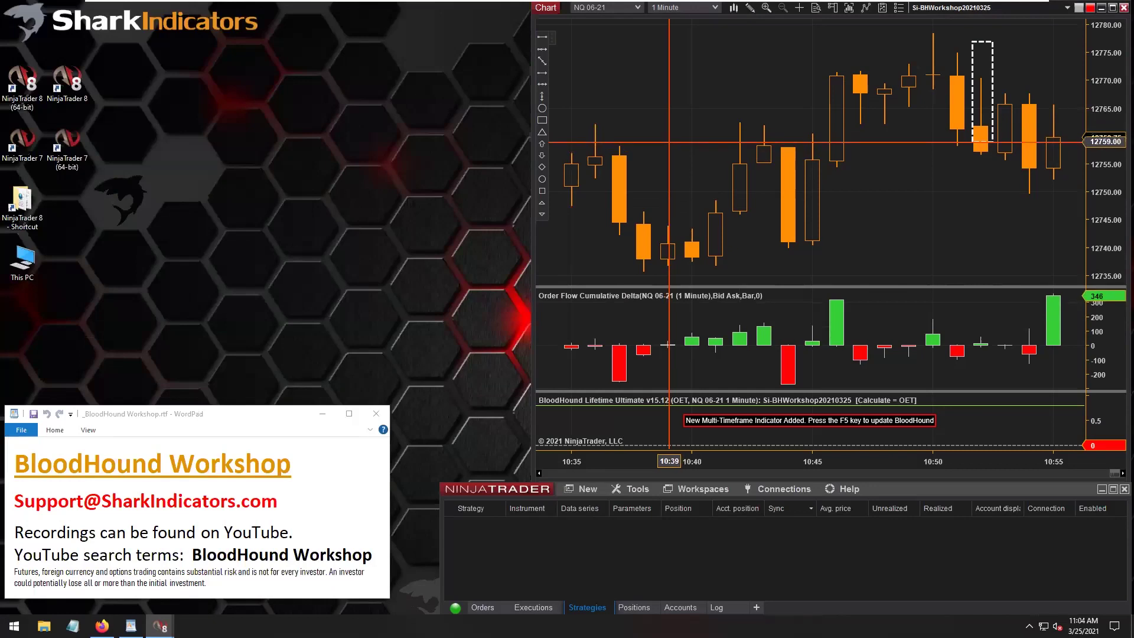
key("F5")
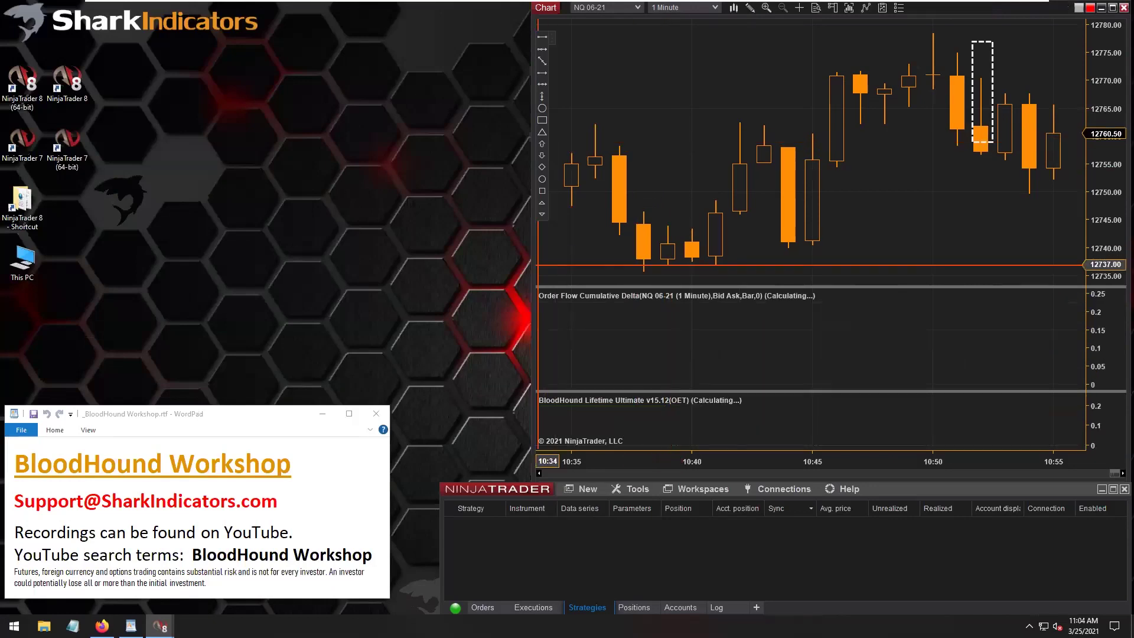
- Widen the chart window and its bar spacing, and move the dashed rectangle onto the 10:57 bar
left_click_drag(524, 260, 471, 261)
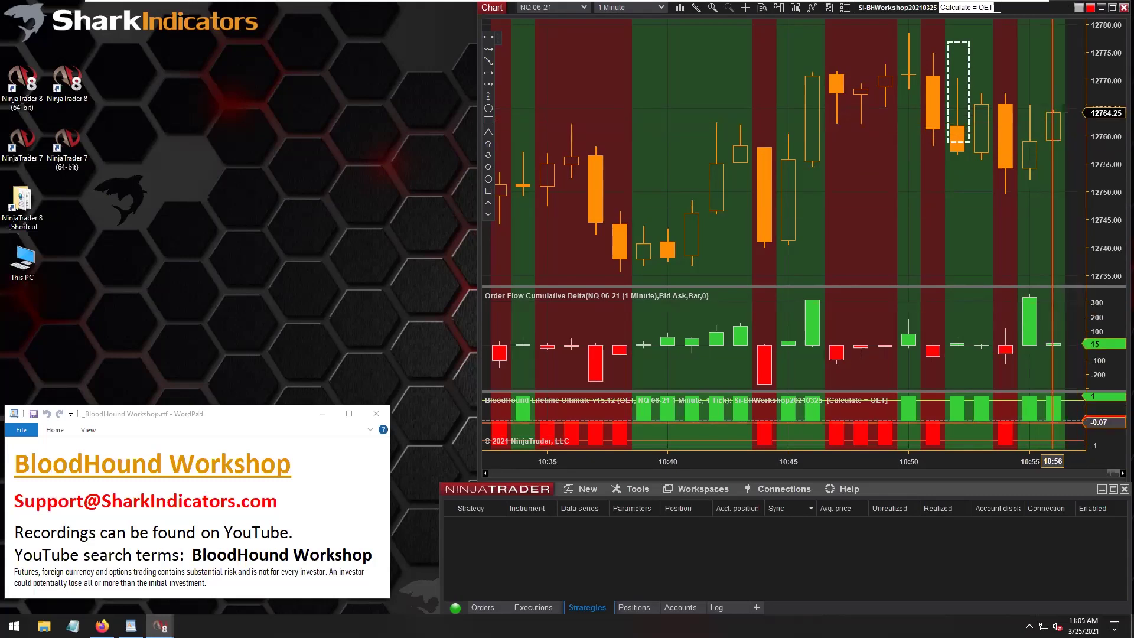
left_click_drag(1057, 462, 852, 452)
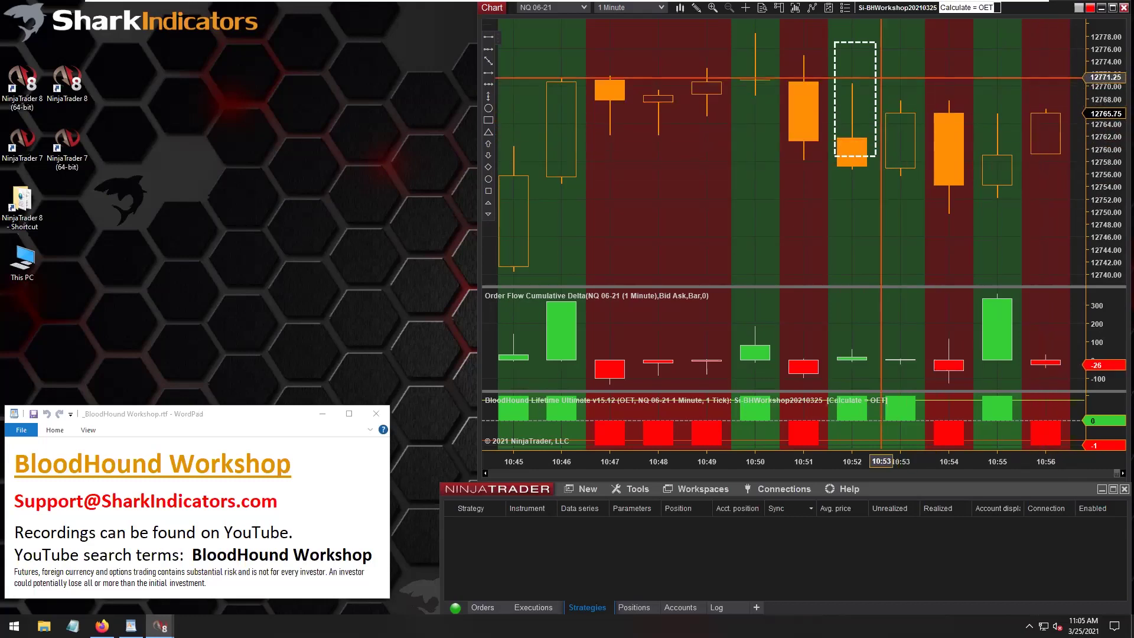
left_click_drag(874, 77, 1062, 118)
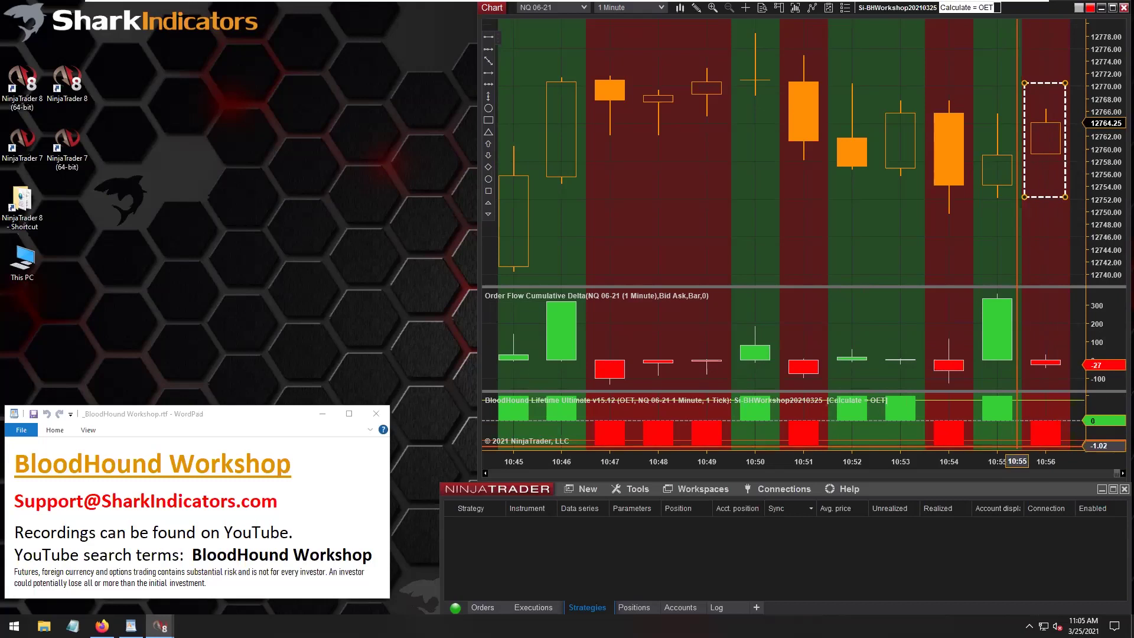
left_click_drag(1015, 463, 933, 463)
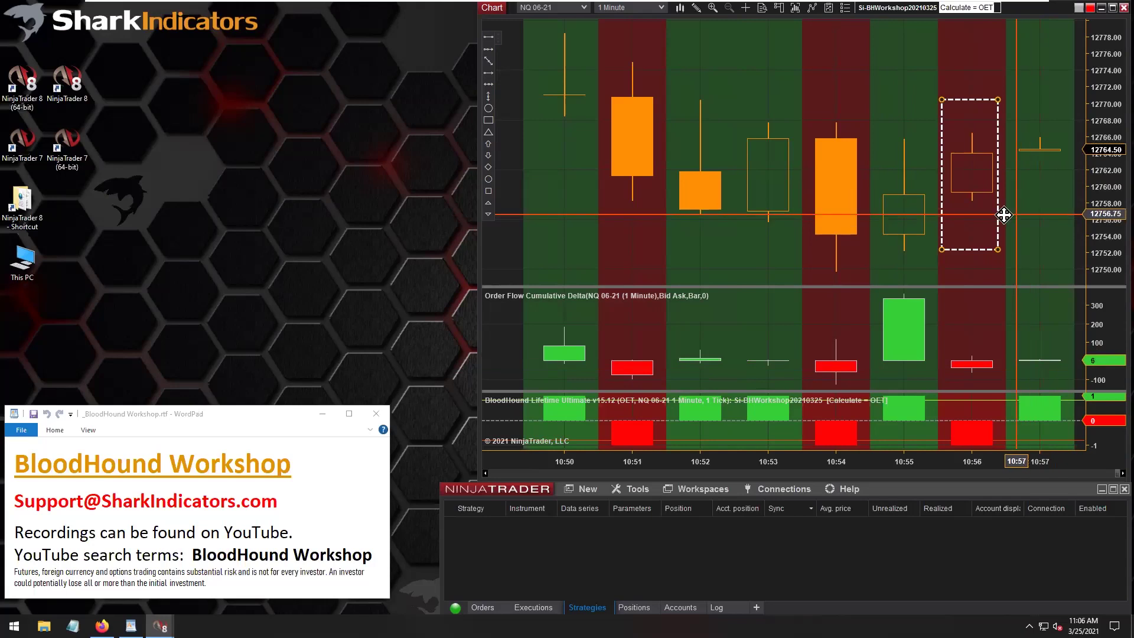
left_click_drag(1004, 215, 1065, 213)
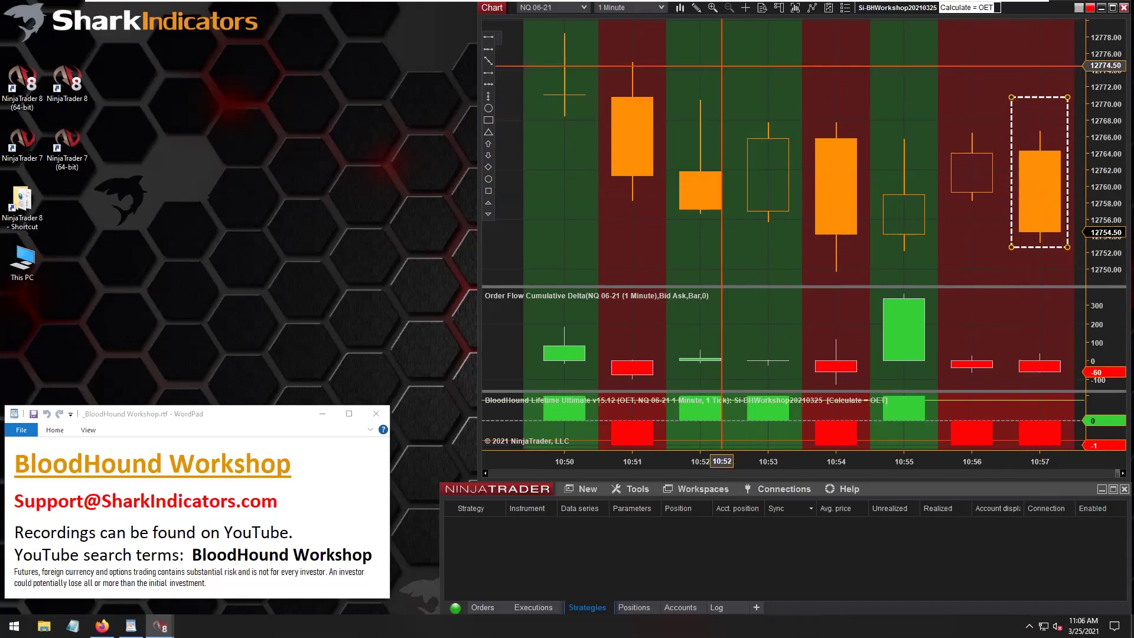
- Review the chart's BloodHound and Order Flow Cumulative Delta indicator settings, including their Calculate mode, and leave without making changes
right_click(692, 58)
left_click(683, 55)
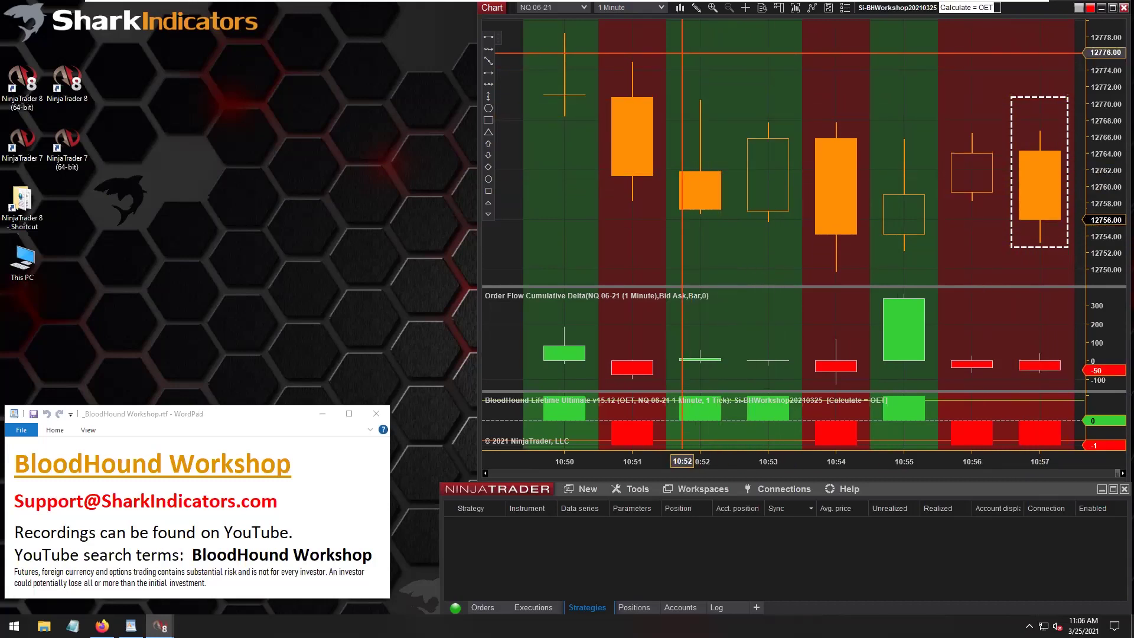
right_click(682, 53)
left_click(687, 111)
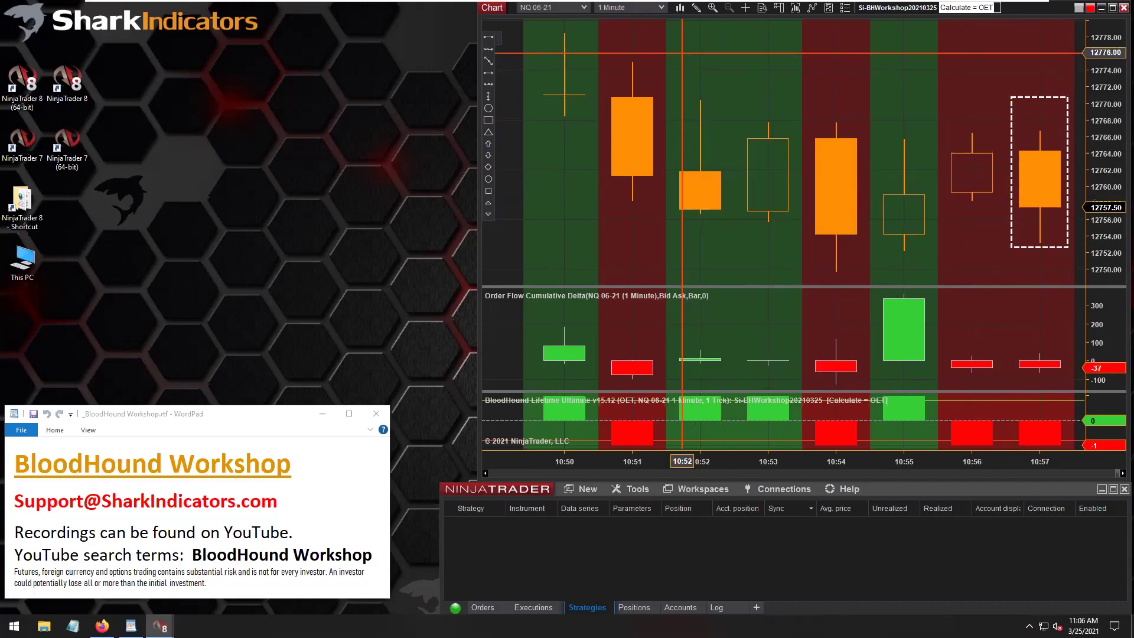
left_click_drag(728, 94, 426, 52)
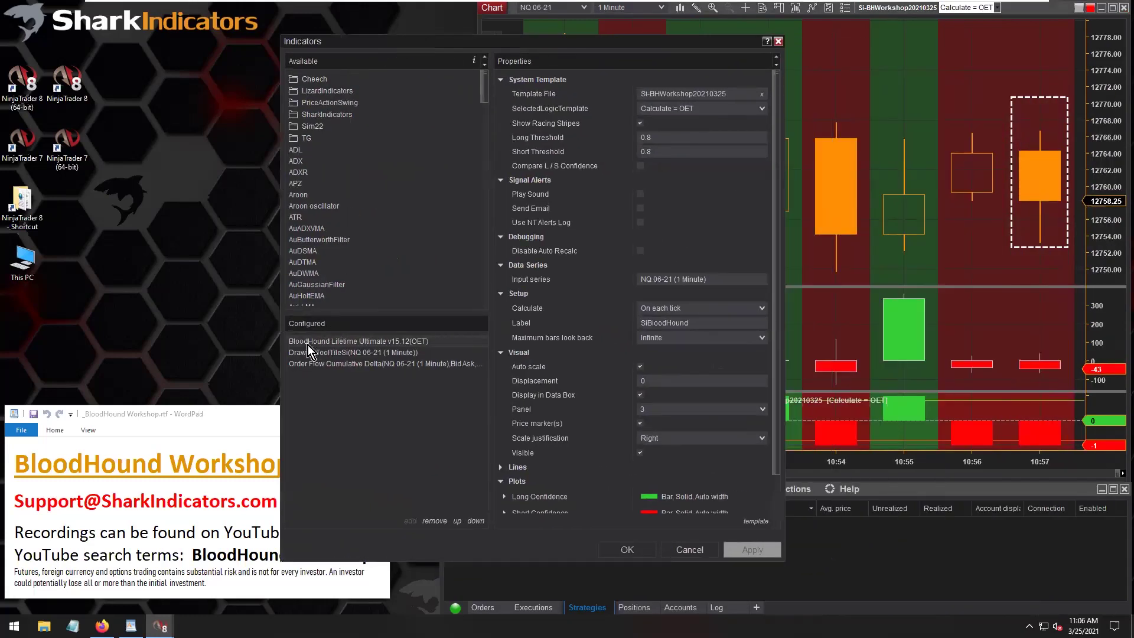
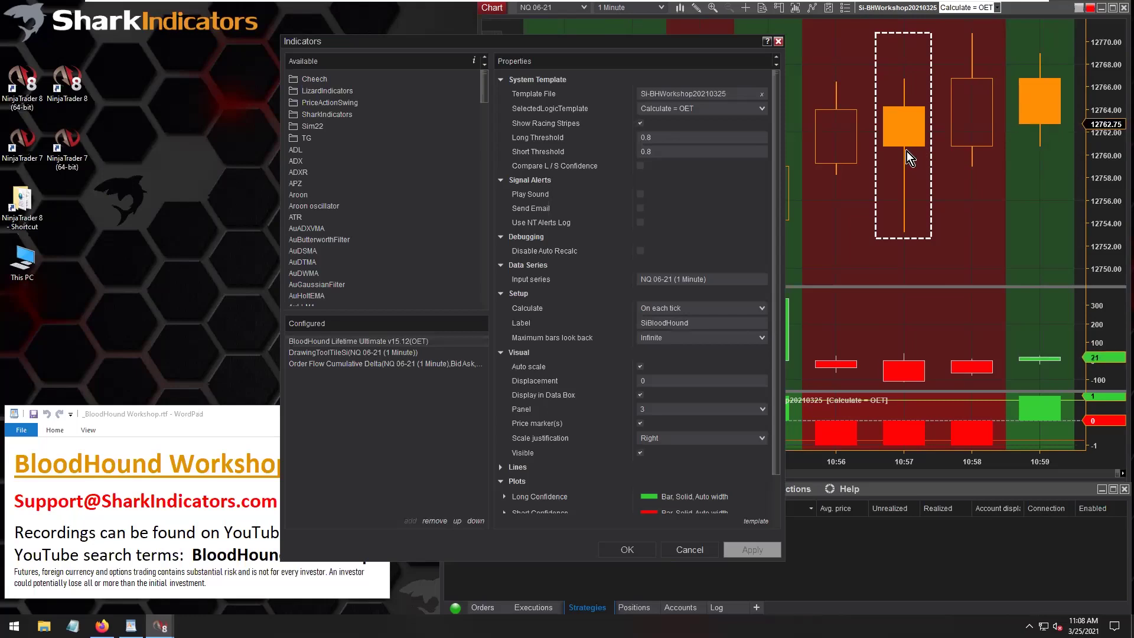
left_click(318, 364)
left_click_drag(402, 48, 137, 16)
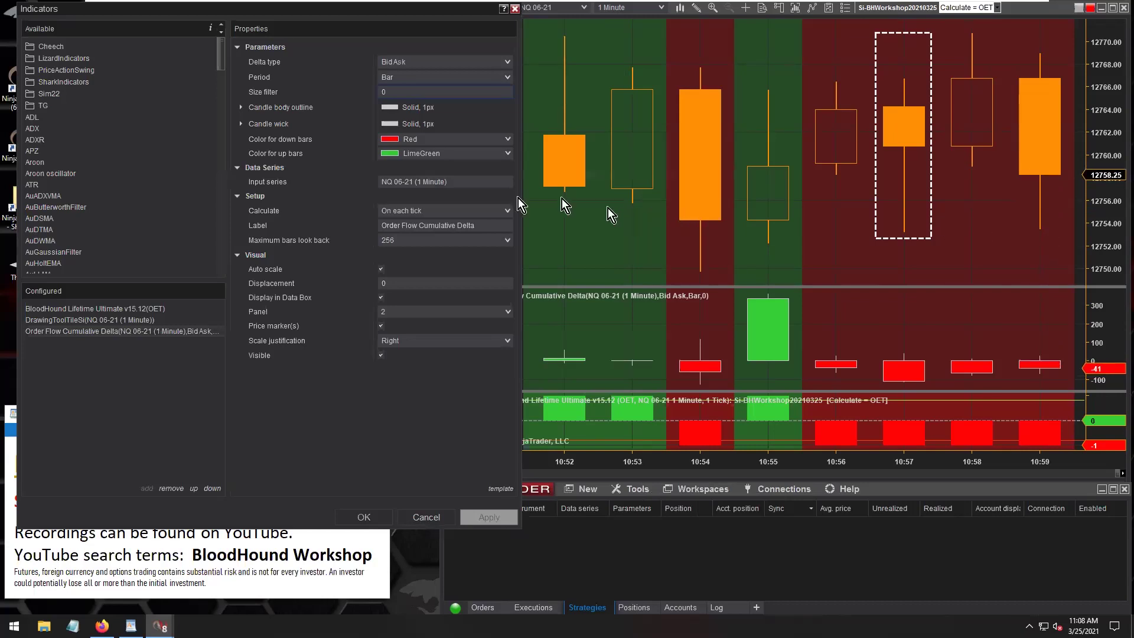
left_click(426, 517)
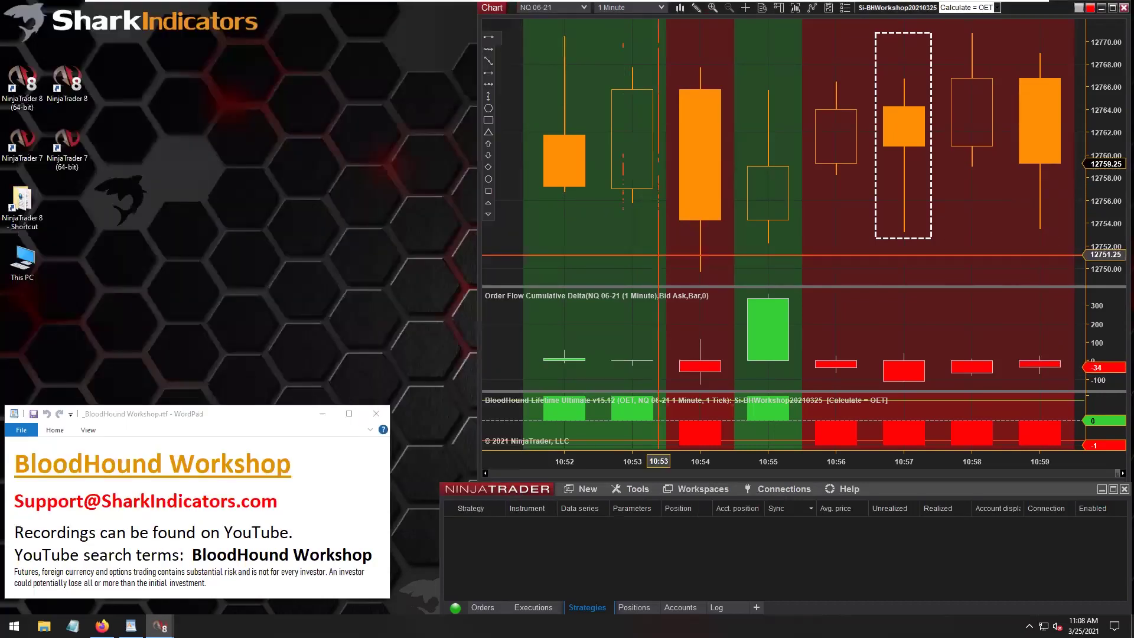
- Open the BloodHound template's logic and move the OFCD A/B Zero Thresh solver farther away from the Result node
left_click(868, 9)
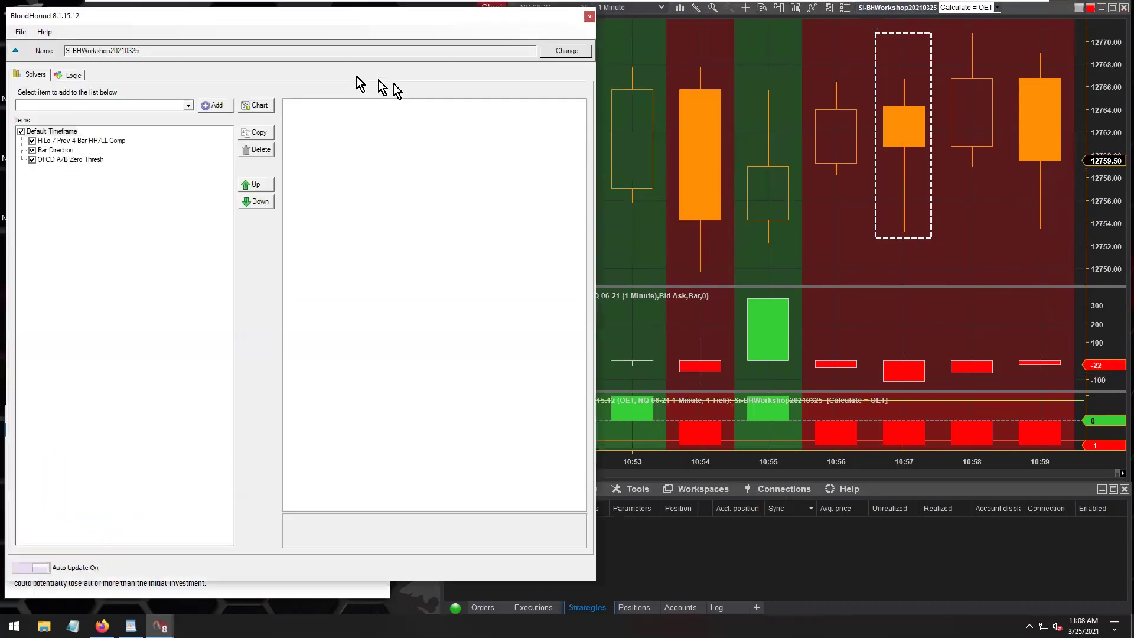
left_click(69, 75)
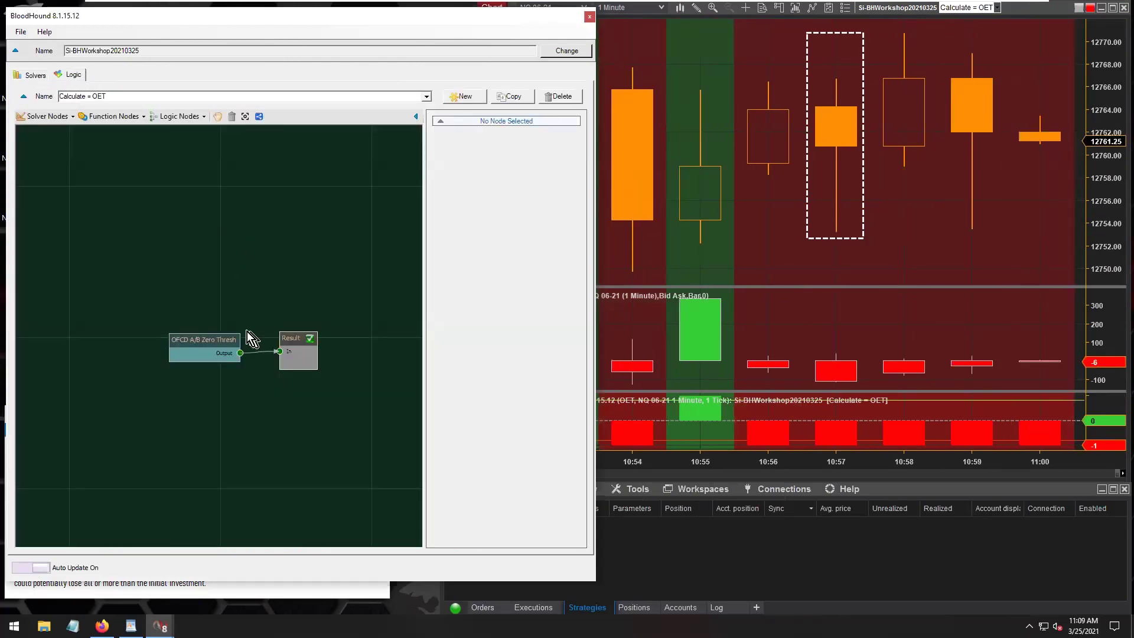
left_click_drag(200, 341, 155, 337)
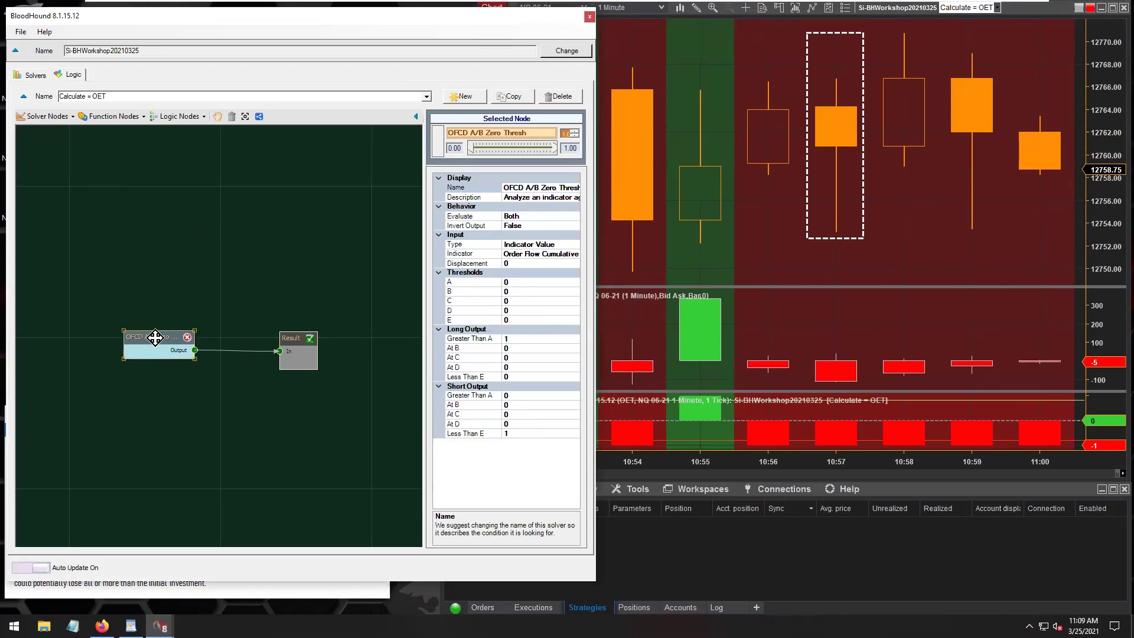
left_click_drag(154, 337, 105, 336)
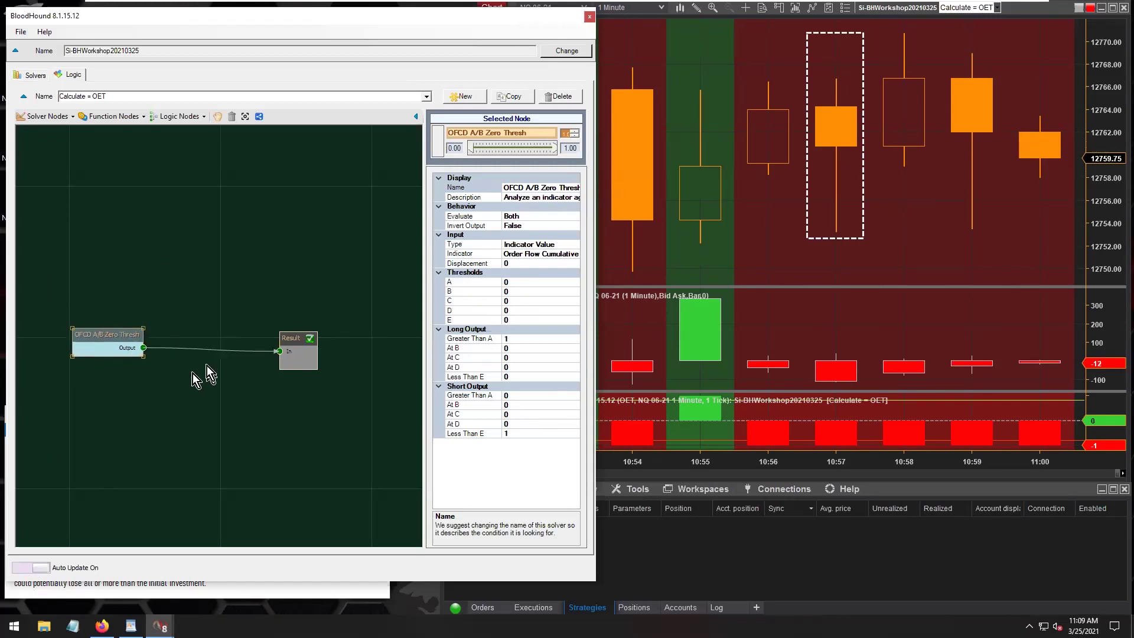
- Add an And logic node between the threshold solver and Result, and wire the solver's output into it
left_click(185, 116)
left_click(190, 160)
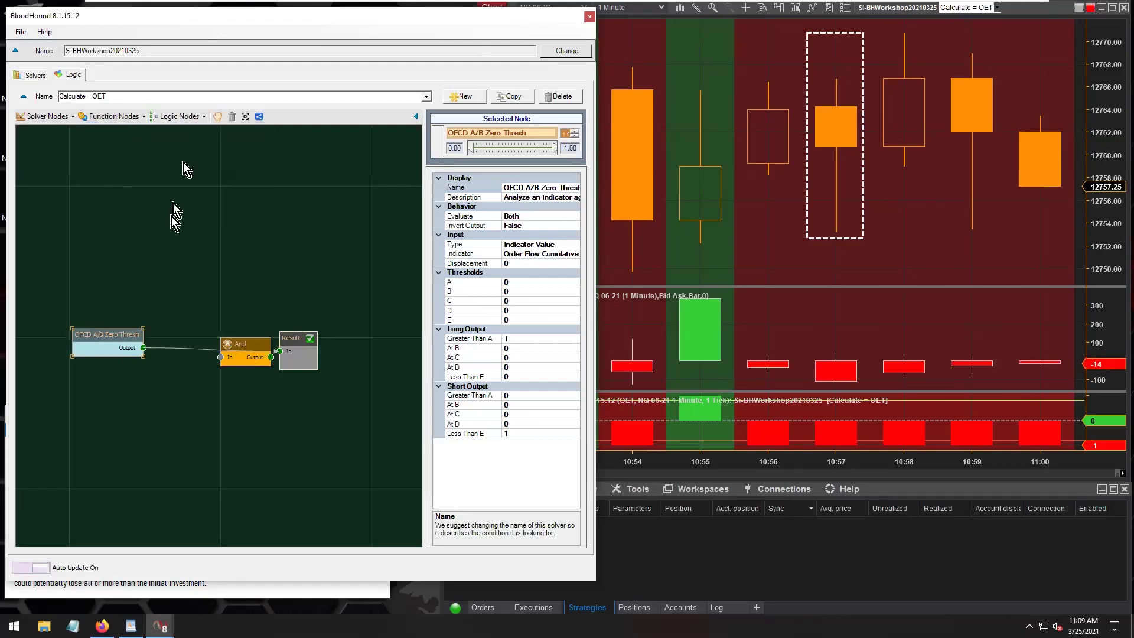
left_click_drag(232, 340, 202, 338)
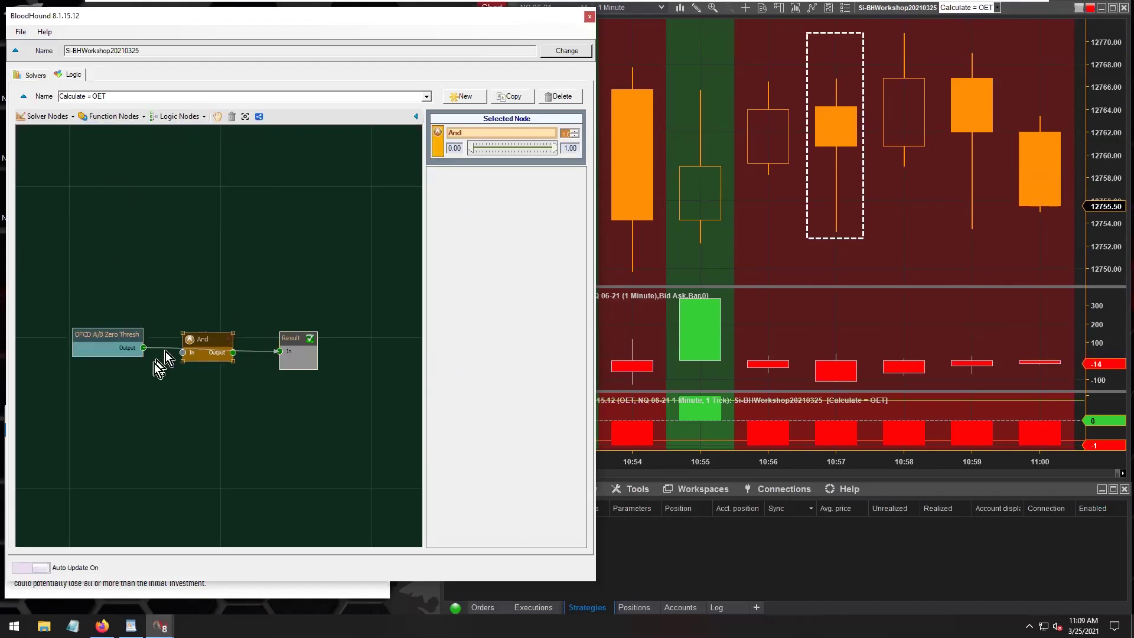
left_click_drag(143, 347, 192, 354)
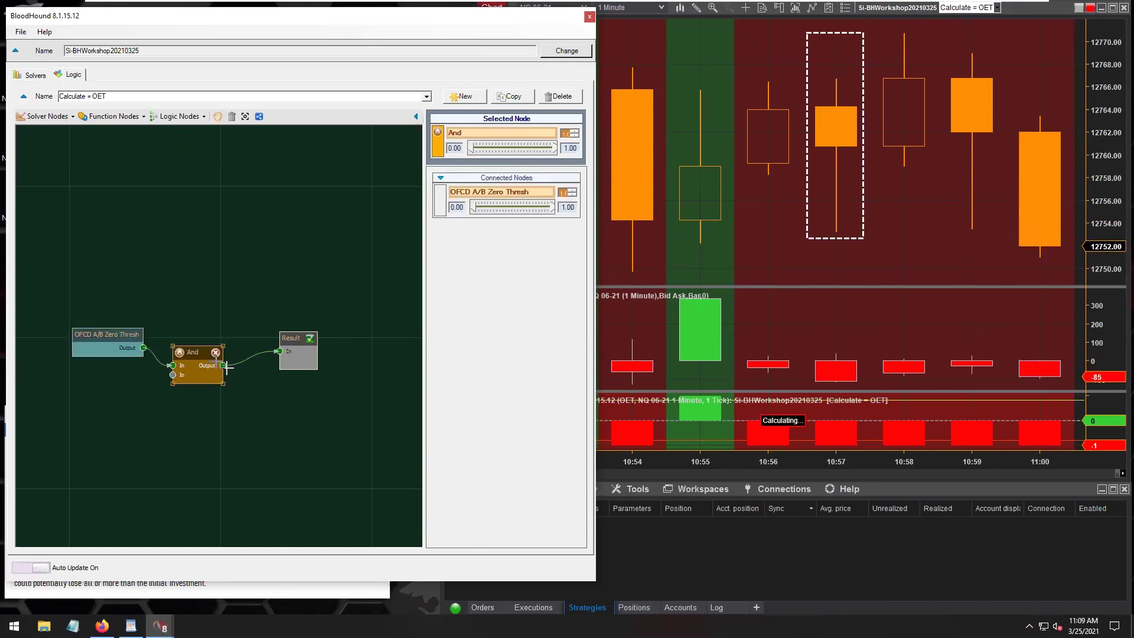
- Rename the And node "Signal"
double_click(471, 132)
key("BackSpace")
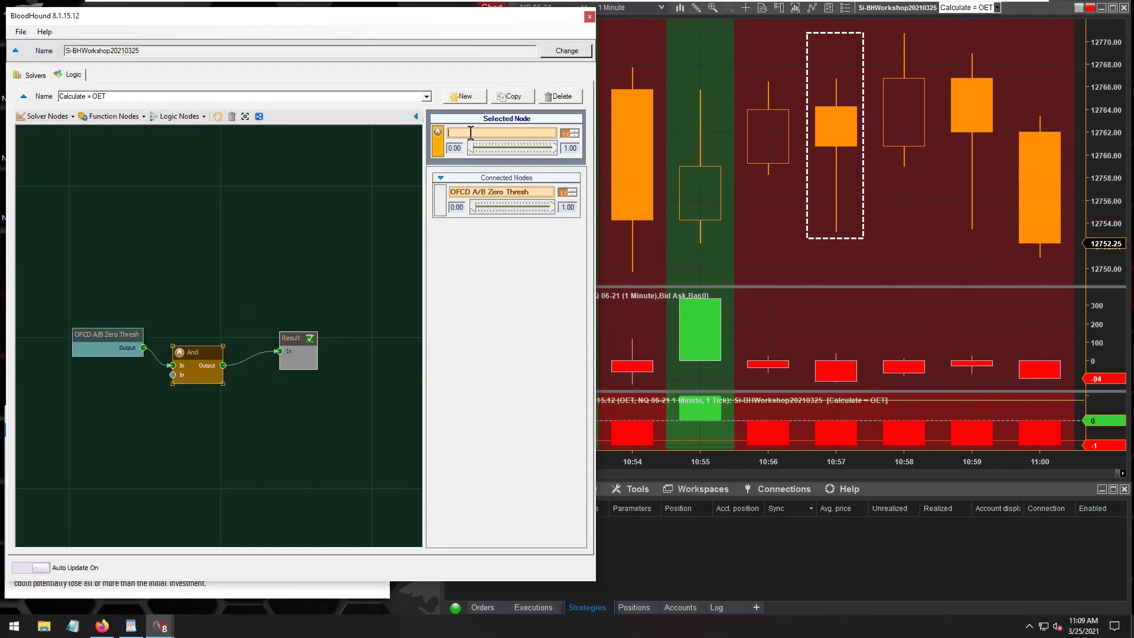
type("Signal")
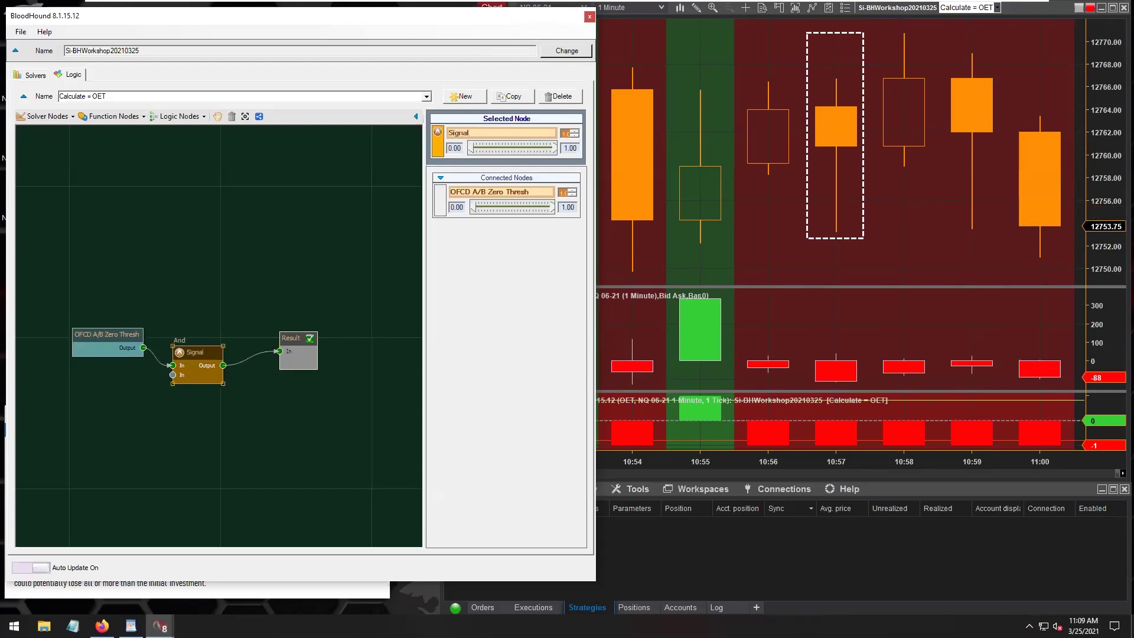
left_click(340, 428)
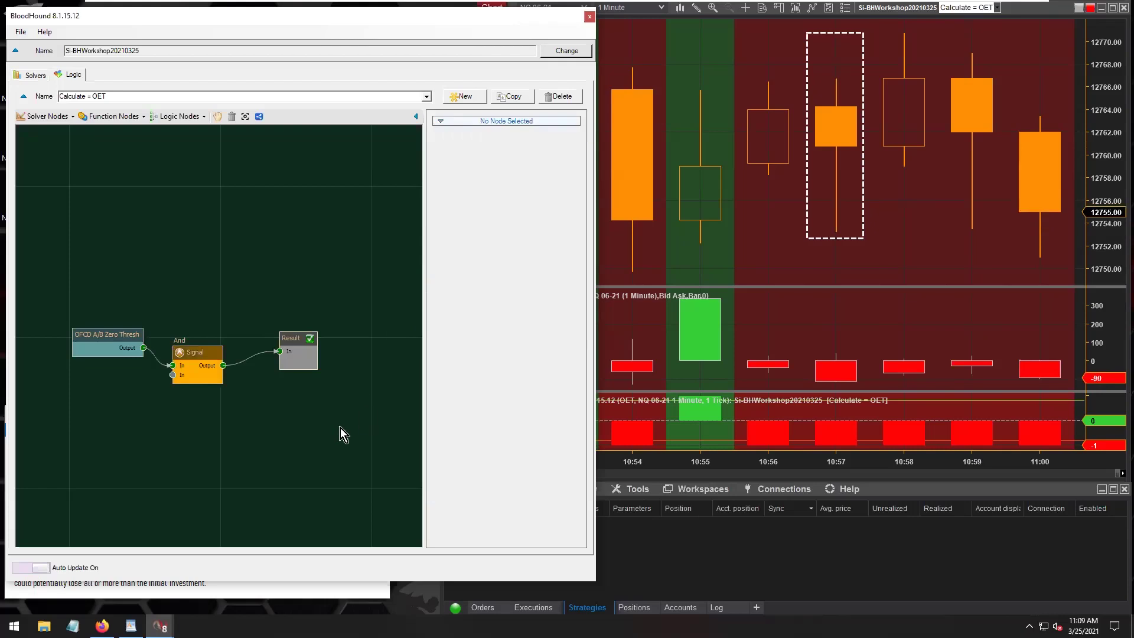
- Reposition the Signal node and move the Result node farther from it to make room between them
mouse_move(195, 352)
left_mouse_down()
mouse_move(193, 362)
mouse_move(211, 357)
left_mouse_up()
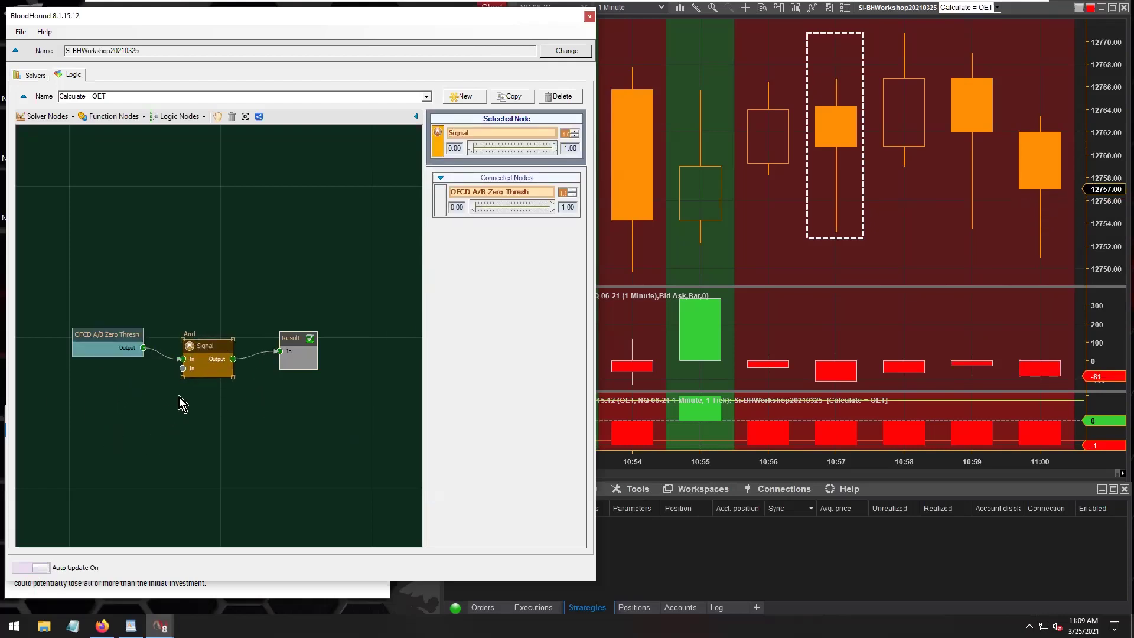
left_click_drag(295, 345, 327, 346)
left_click_drag(214, 351, 204, 354)
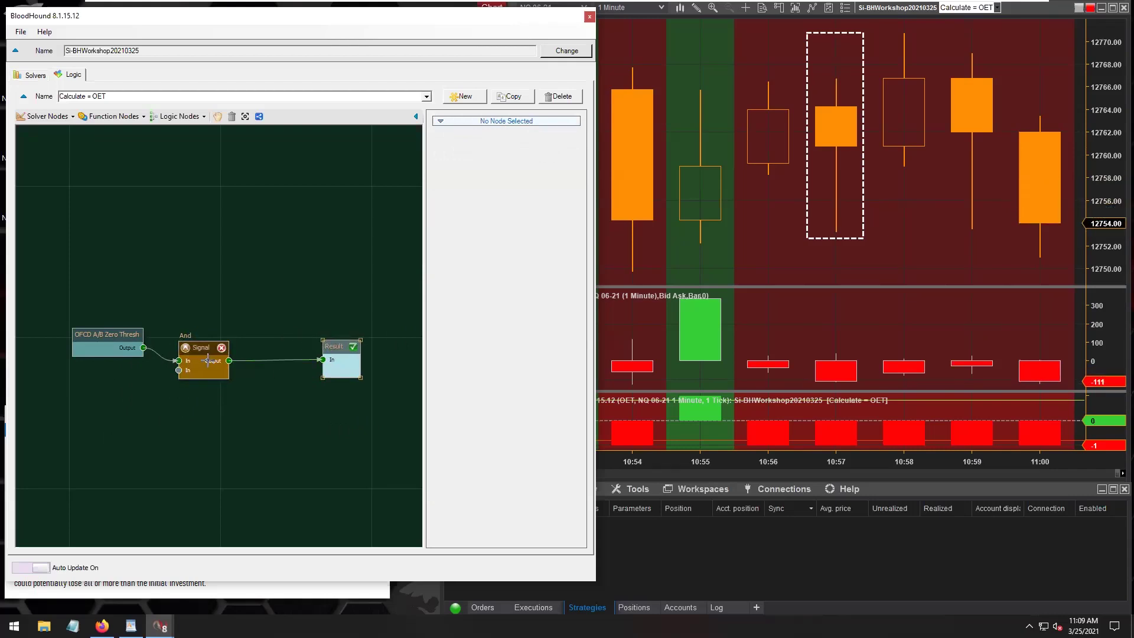
left_click_drag(330, 347, 350, 348)
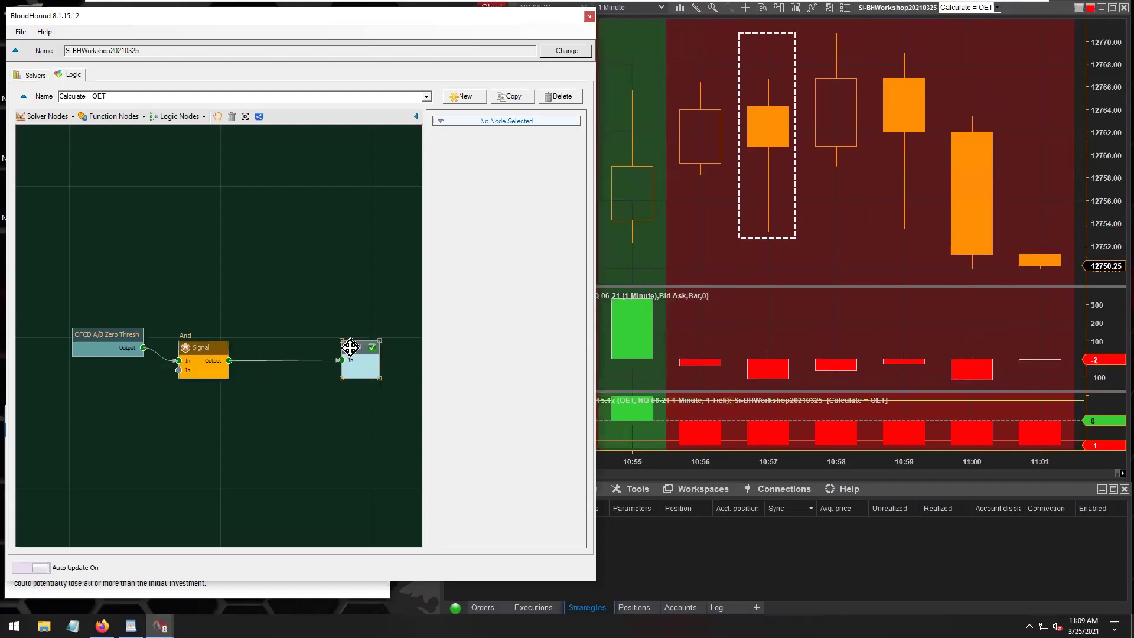
- Add a Lookback function node and insert it into the connection between Signal and Result
left_click(114, 117)
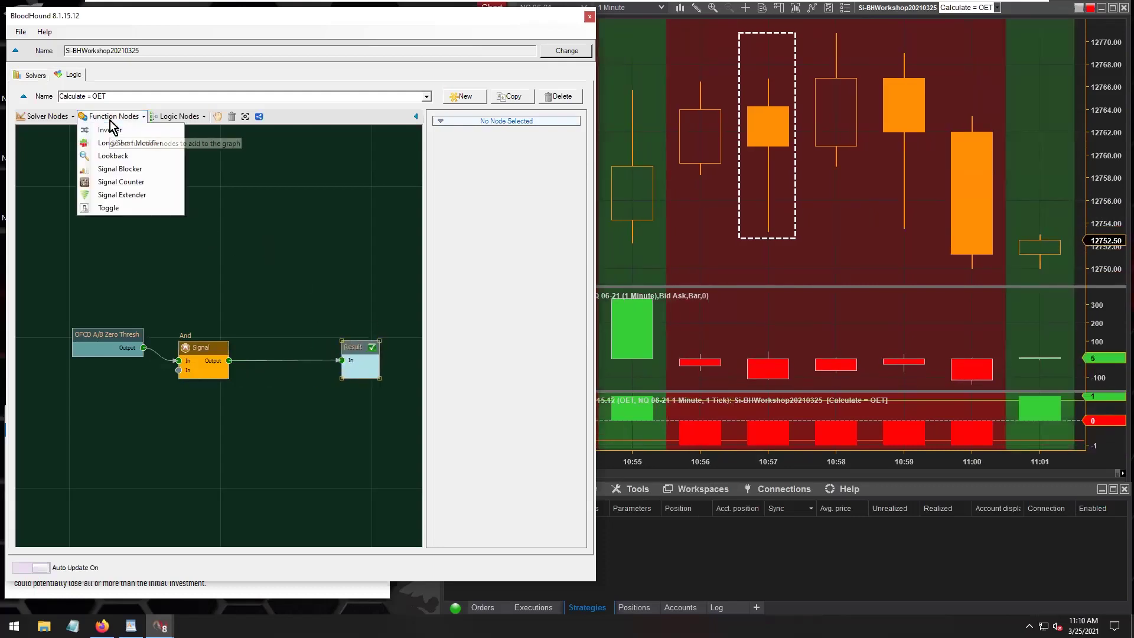
left_click(108, 157)
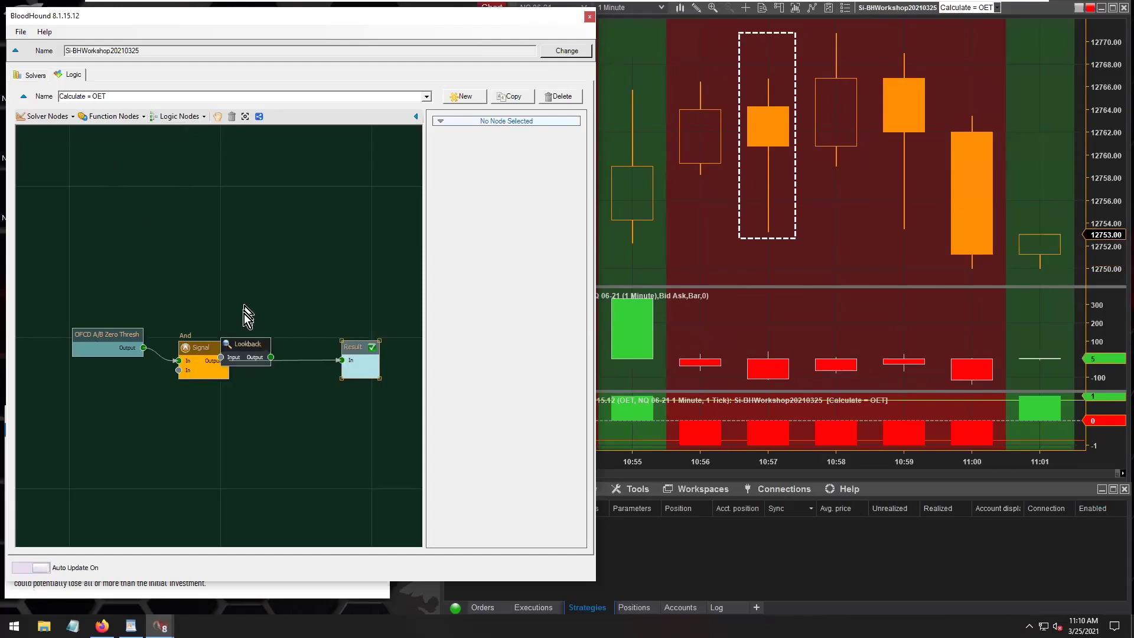
left_click_drag(240, 344, 272, 353)
- Rename the Lookback node "Dis 1" and move it above the line between Signal and Result
left_click(531, 270)
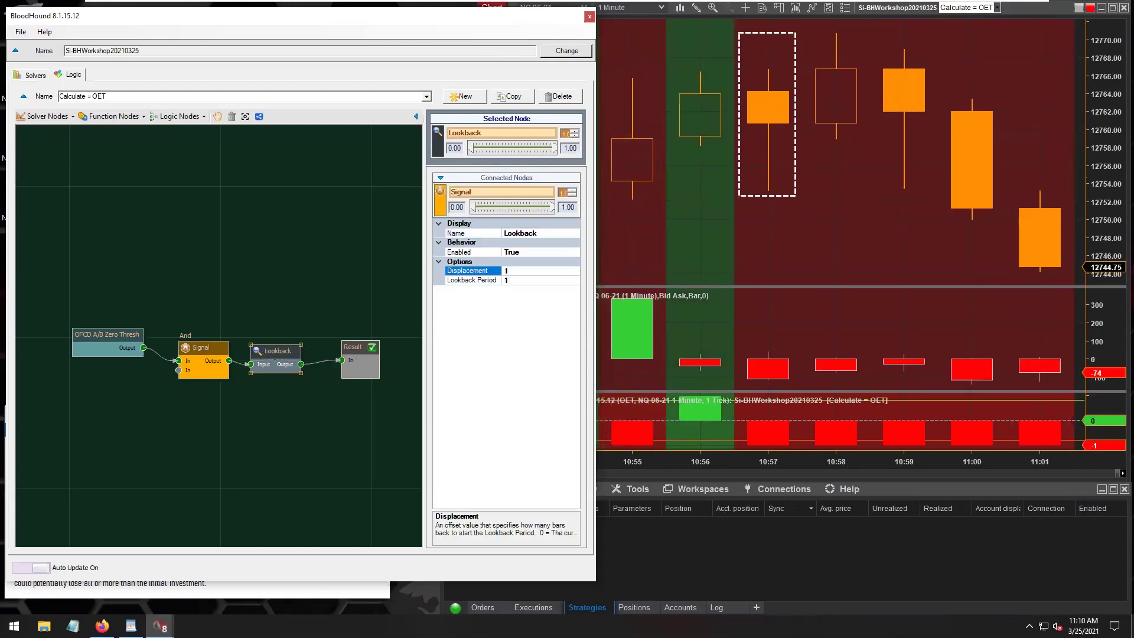
double_click(512, 269)
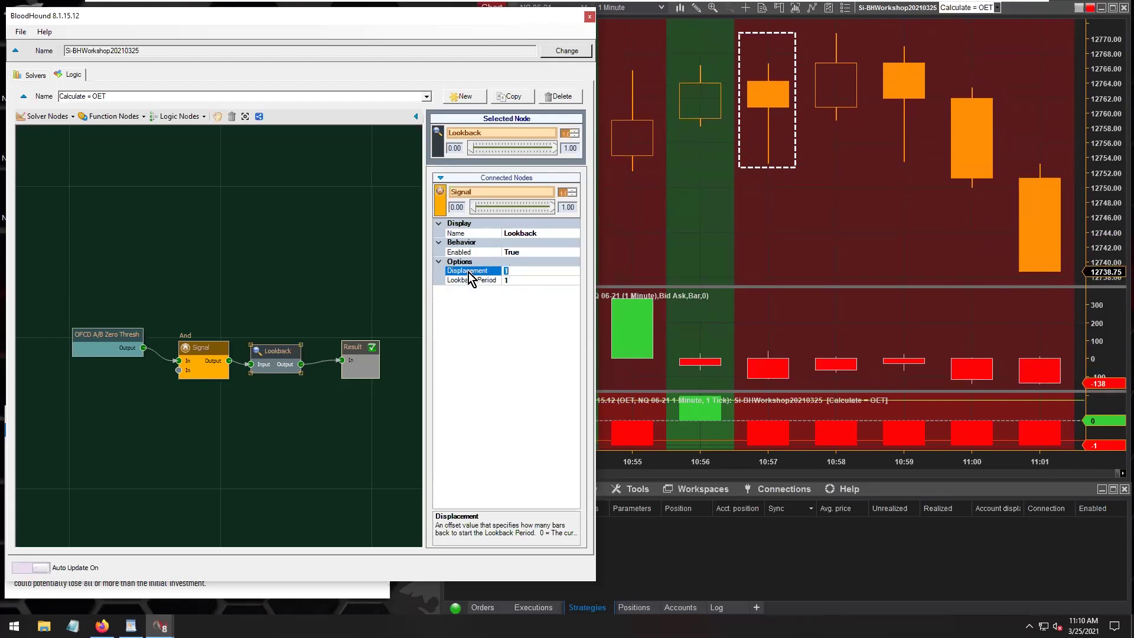
left_click(540, 234)
type("Dis 1")
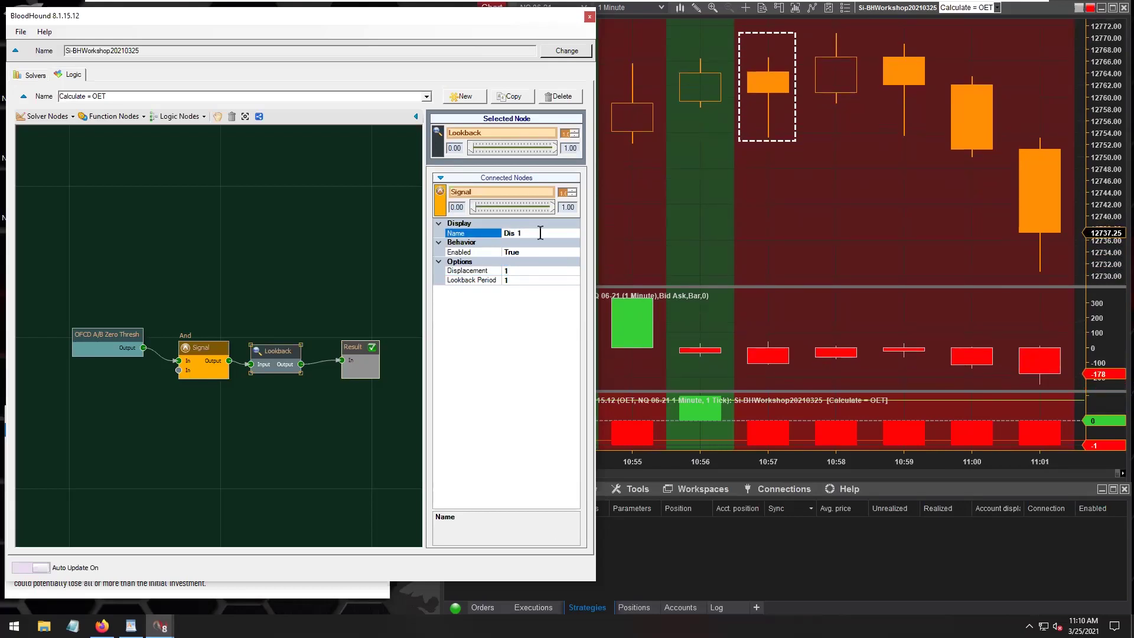
left_click(281, 422)
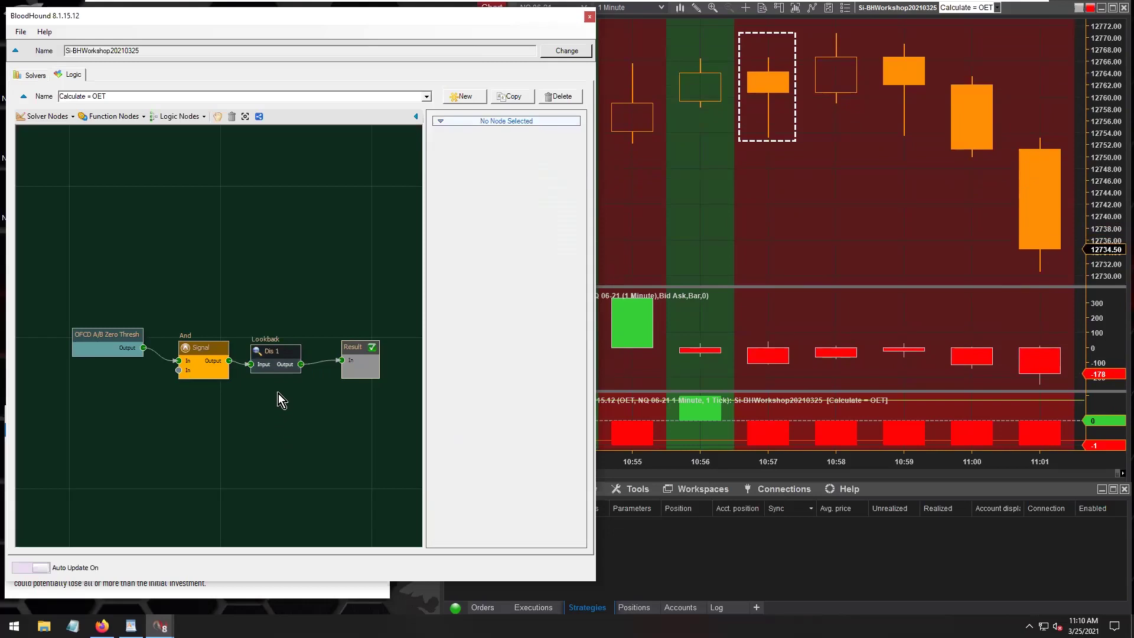
left_click(273, 356)
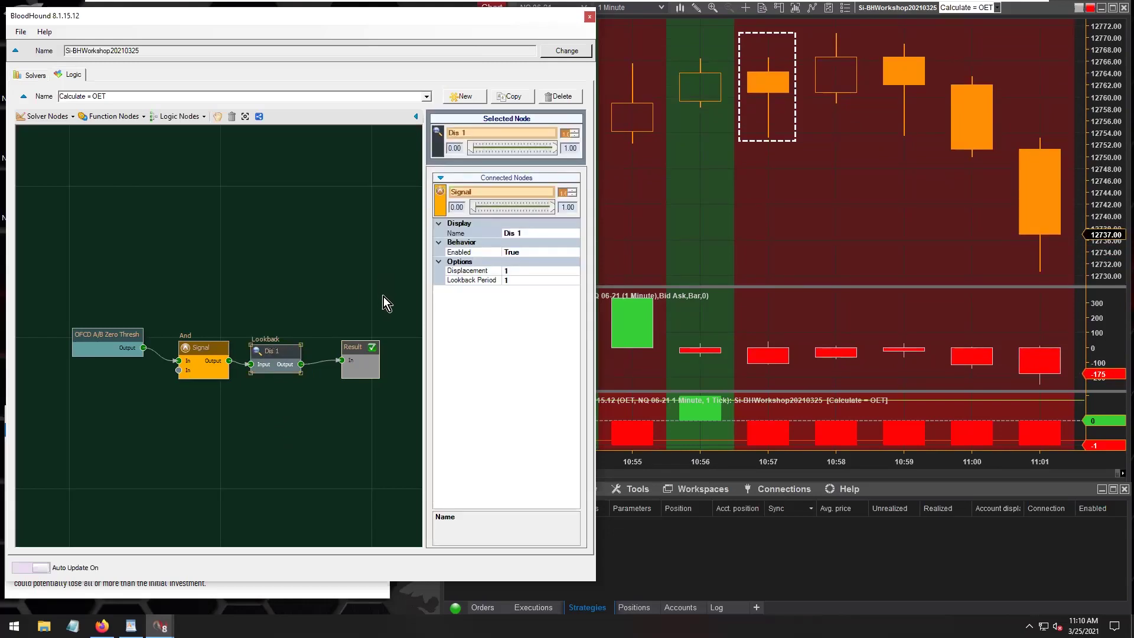
left_click(466, 271)
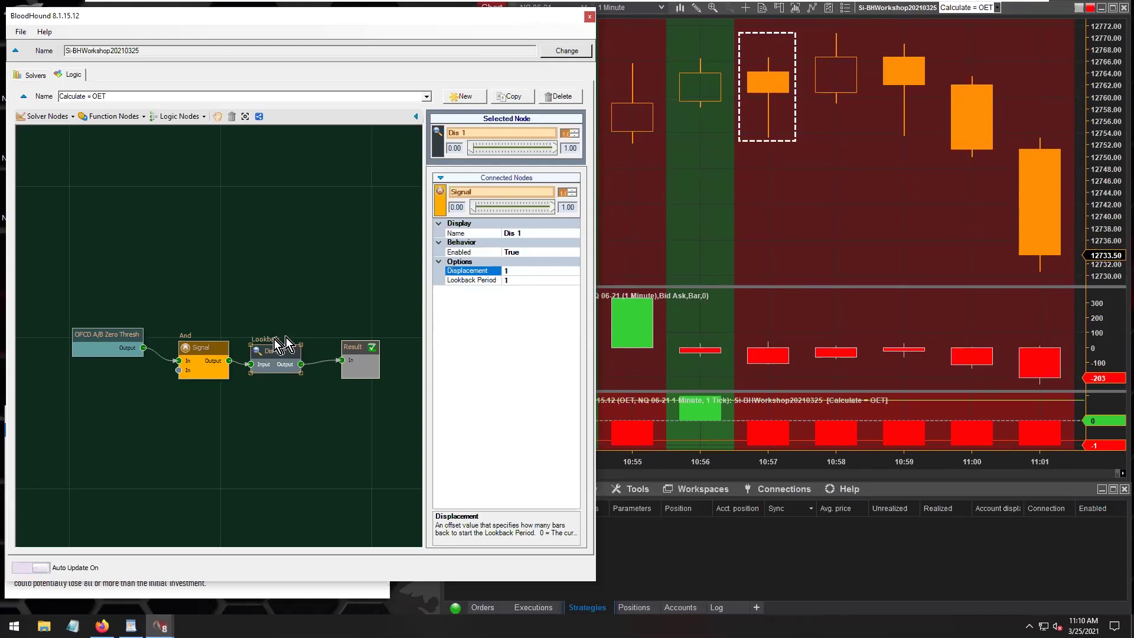
left_click_drag(264, 349, 278, 315)
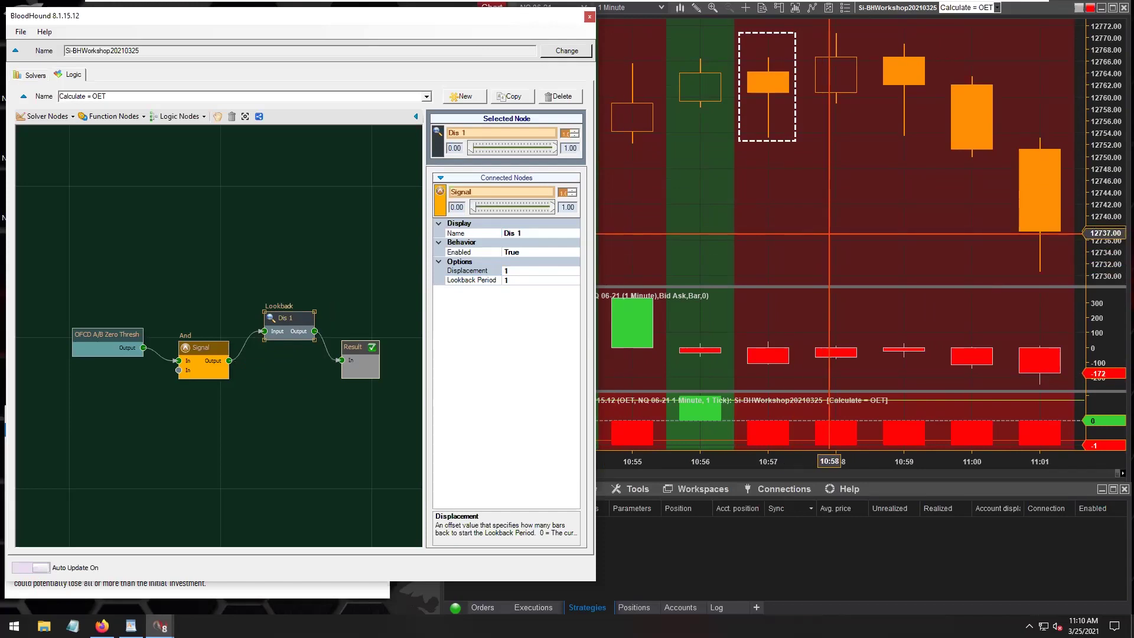
- Move the price rectangle to the 11:01 candle and outline the 11:01 BloodHound signal with a second rectangle
mouse_move(791, 101)
left_mouse_down()
mouse_move(860, 146)
mouse_move(1064, 201)
left_mouse_up()
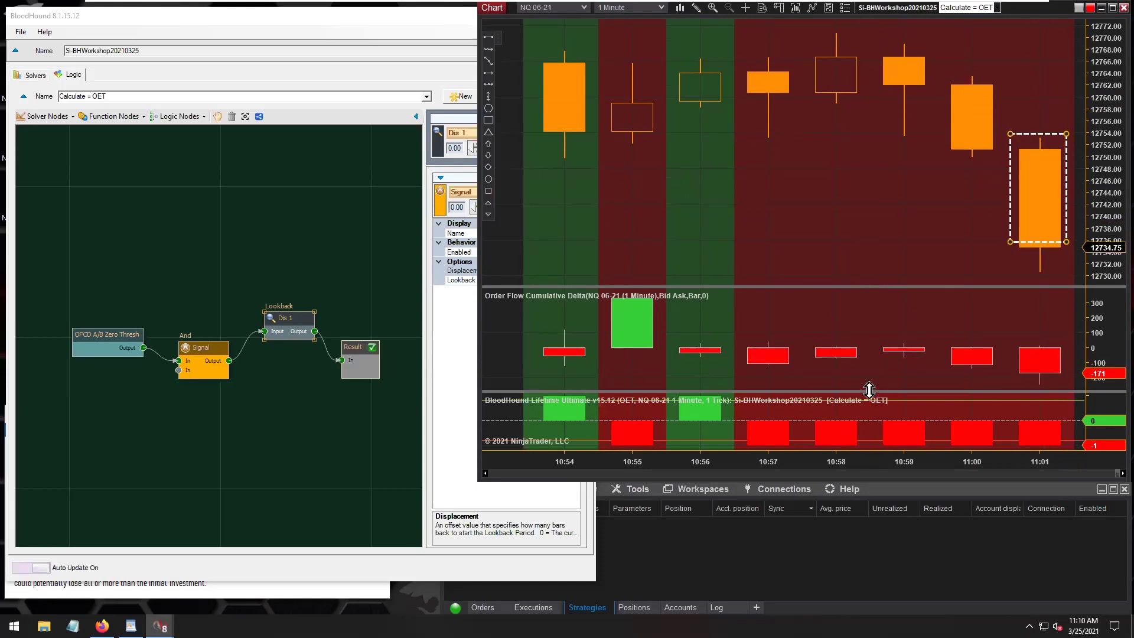
left_click_drag(873, 391, 868, 357)
left_click_drag(1011, 387, 1063, 444)
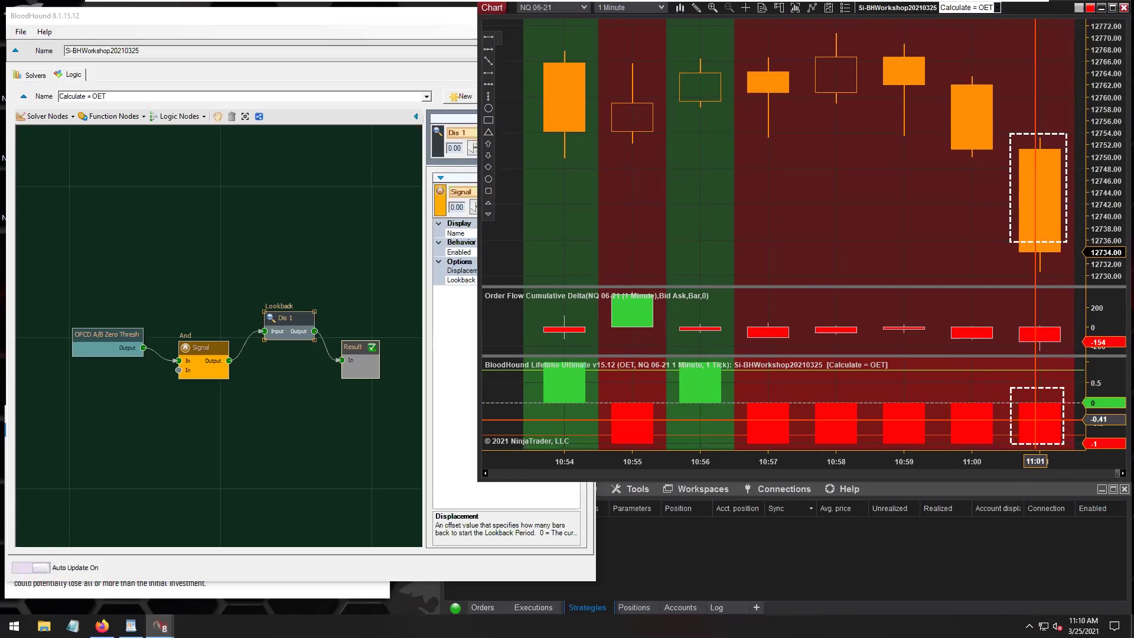
- Shift the BloodHound rectangle to the 11:02 bar, back to 11:01, and finally onto the green 10:56 signal bar
left_click_drag(995, 399, 1062, 399)
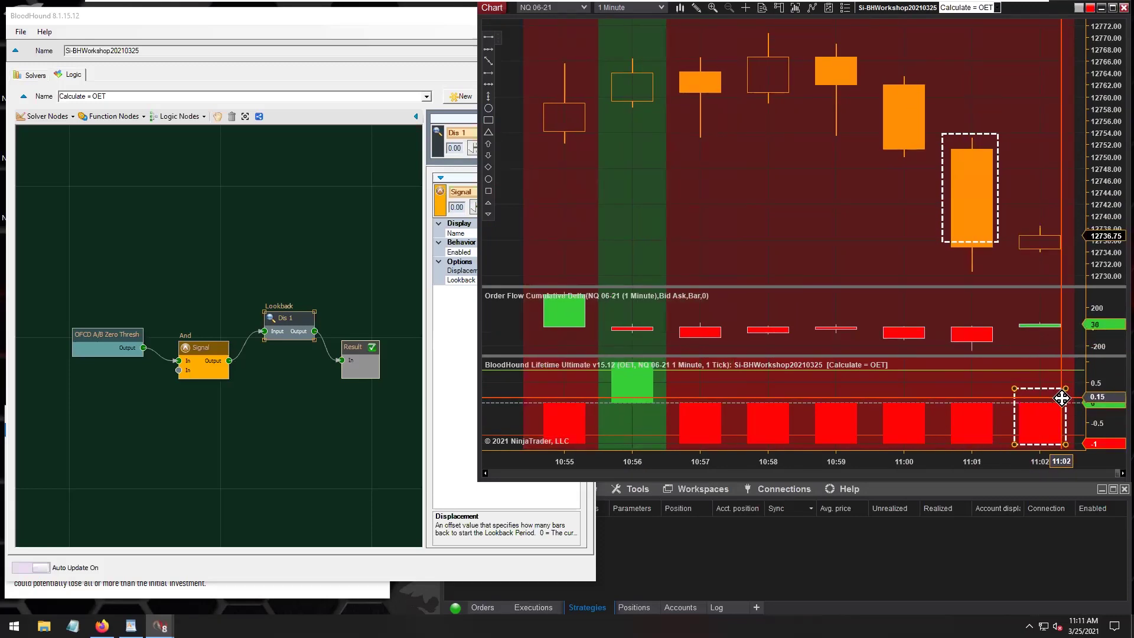
left_click_drag(1061, 398, 996, 399)
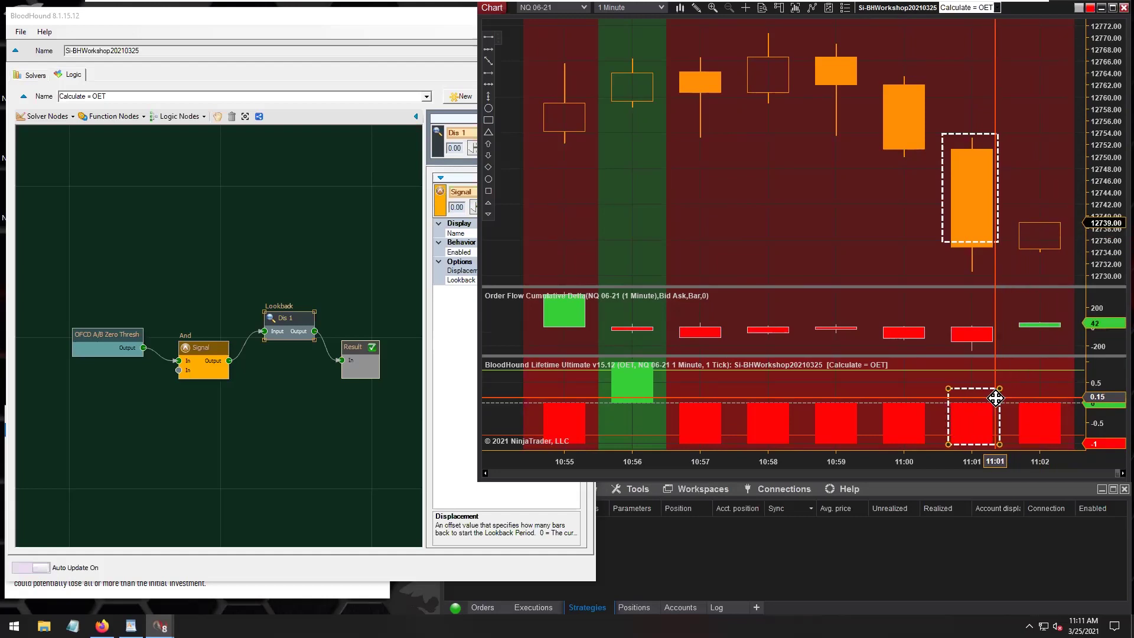
left_click_drag(995, 398, 653, 369)
- Enlarge the Order Flow Cumulative Delta panel and outline its green 10:55 bar with a rectangle
left_click_drag(628, 228, 768, 230)
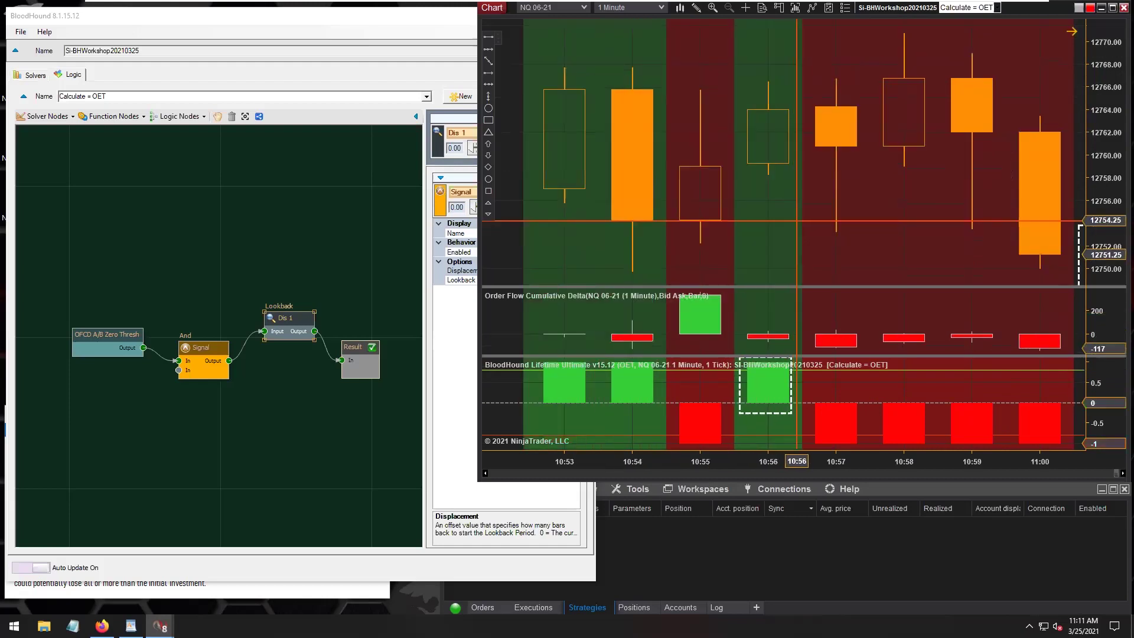
left_click_drag(771, 288, 794, 204)
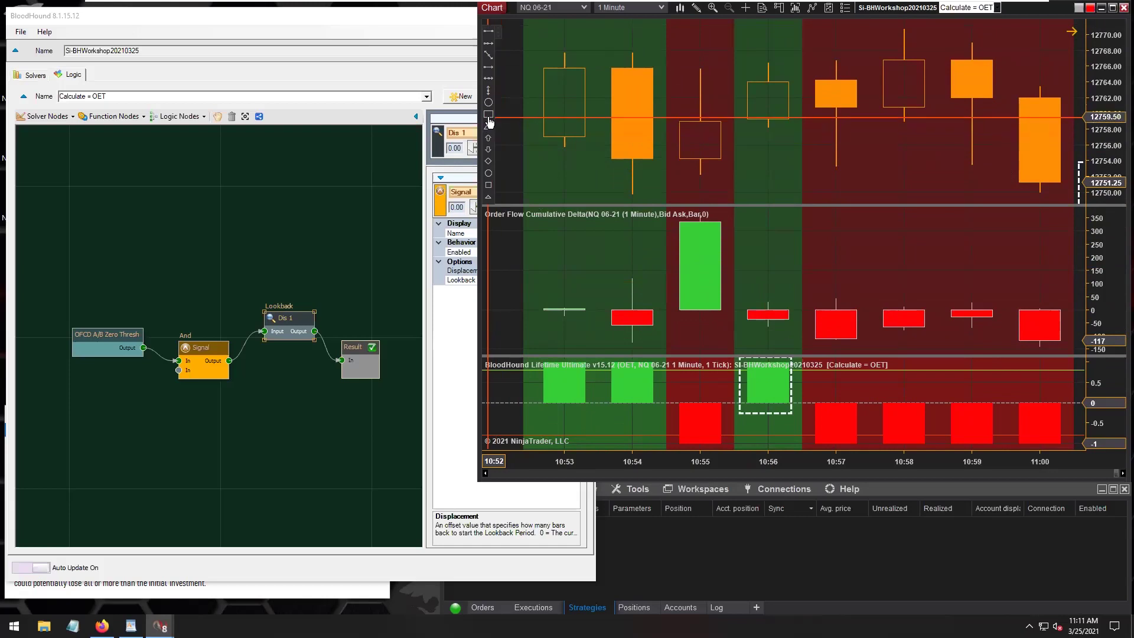
left_click(688, 224)
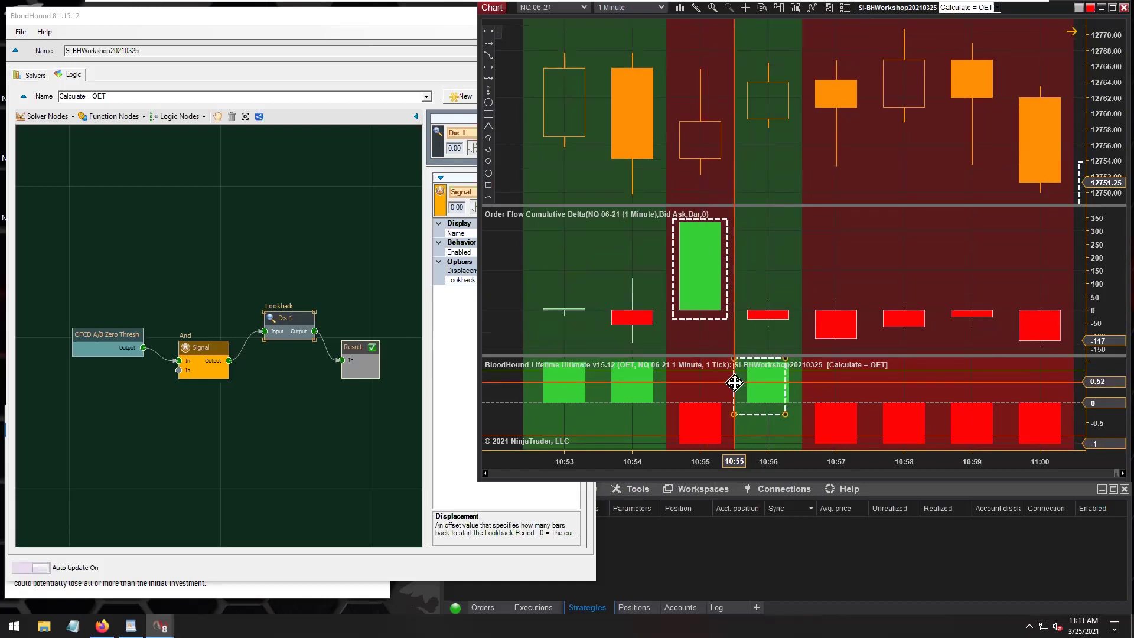
- Wire Signal's output directly to Result, bypassing Dis 1, and place the BloodHound rectangle on the 10:55 bar
left_click_drag(304, 311, 279, 295)
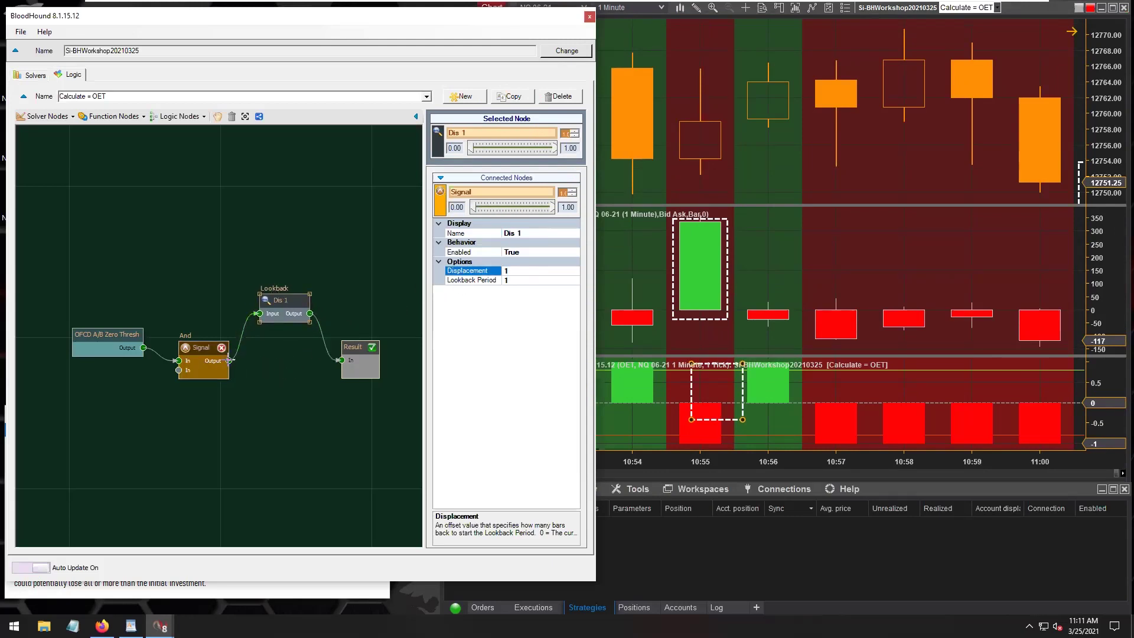
left_click_drag(341, 359, 347, 387)
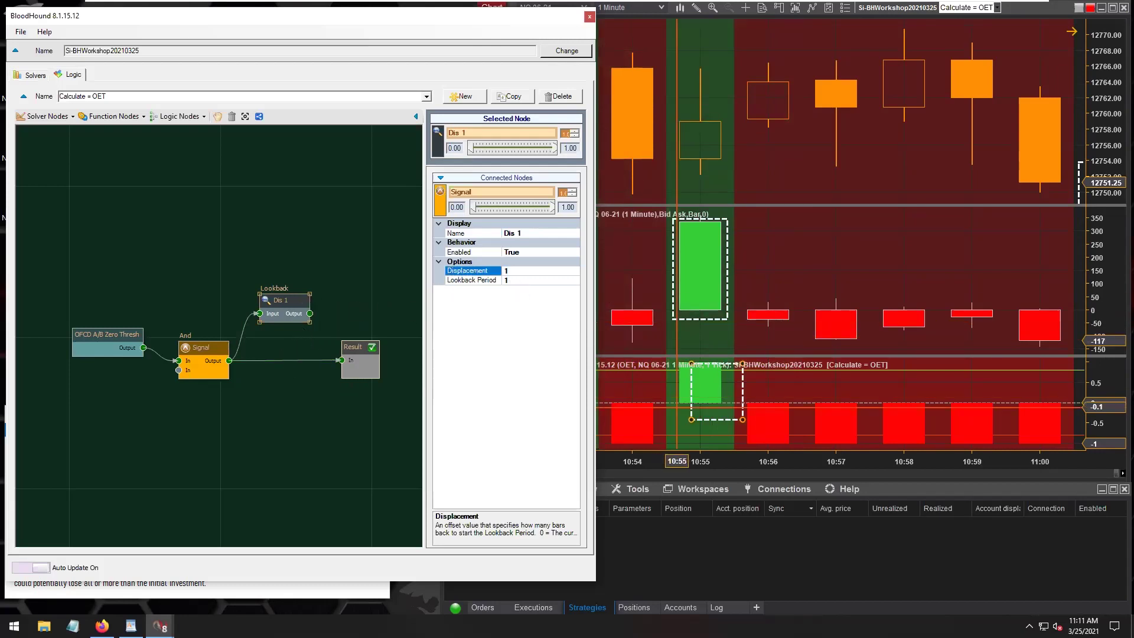
left_click(706, 422)
left_click_drag(706, 421, 693, 419)
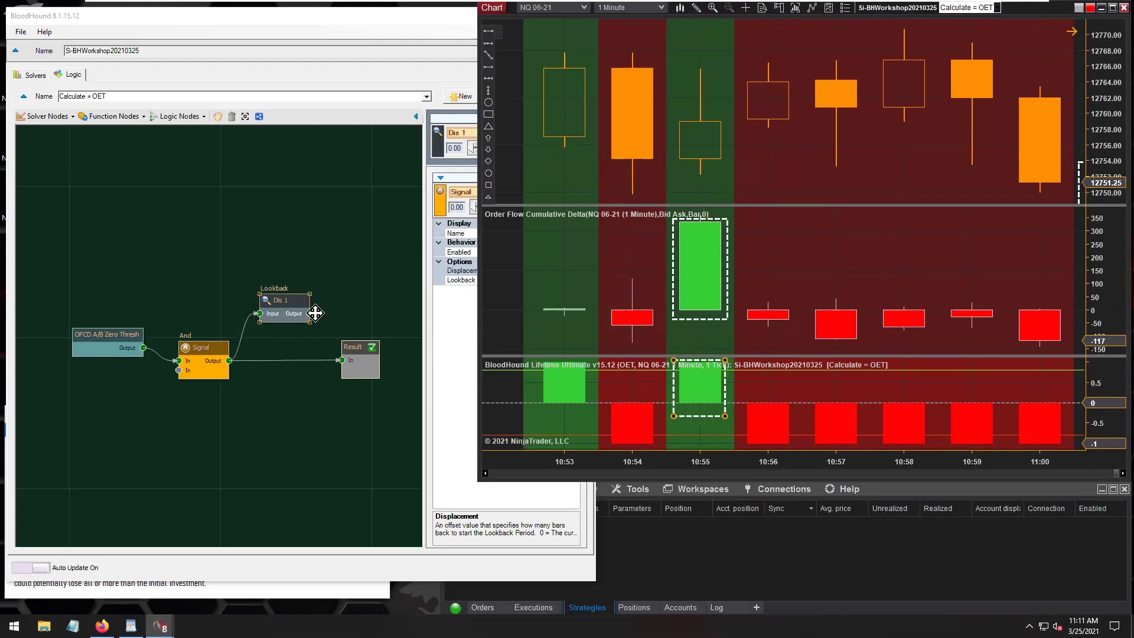
- Wire the Dis 1 Lookback output into Result and move the BloodHound rectangle to the 10:56 signal bar
left_click_drag(310, 314, 342, 360)
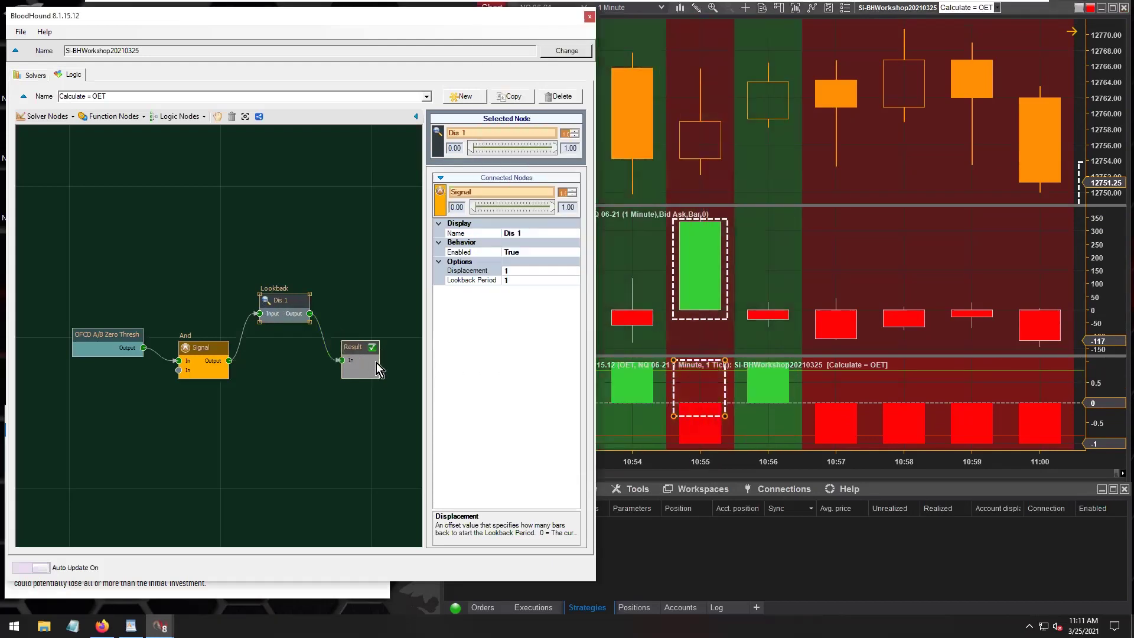
left_click(727, 248)
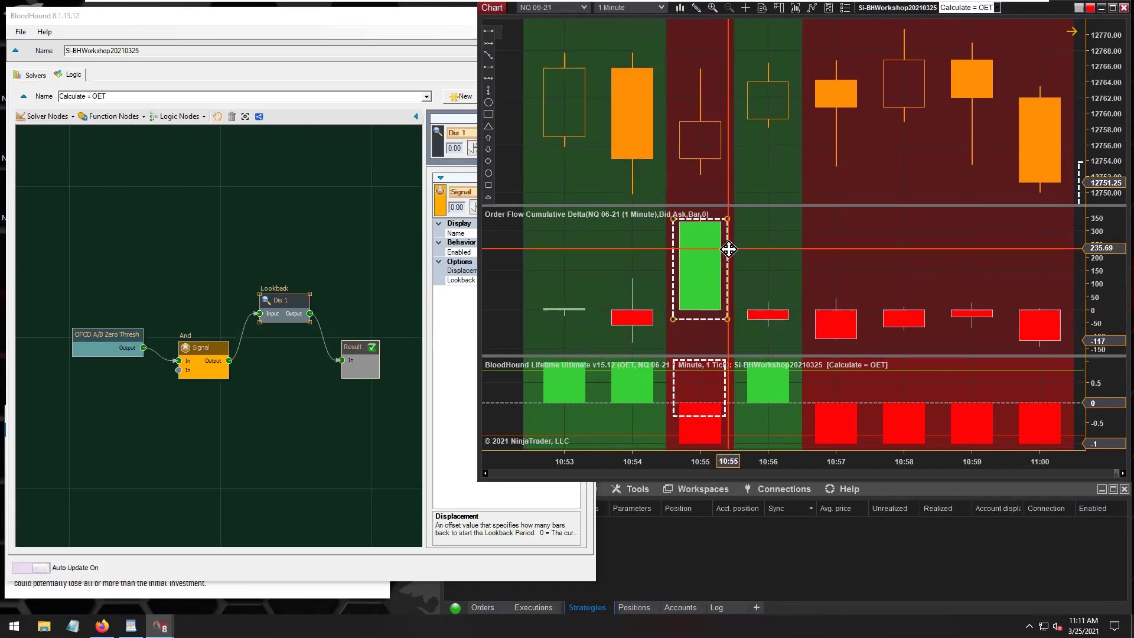
left_click_drag(727, 385, 796, 386)
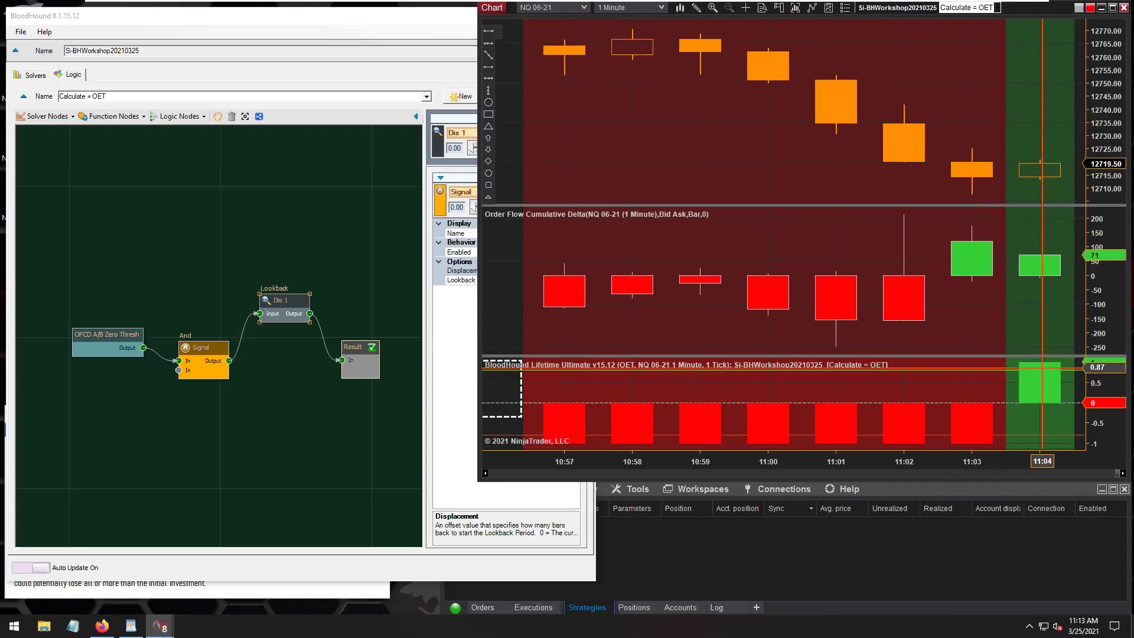
- Enlarge the BloodHound panel slightly and move the Dis 1 Lookback node down, nearer the Signal and Result nodes
left_click_drag(1039, 360, 1040, 340)
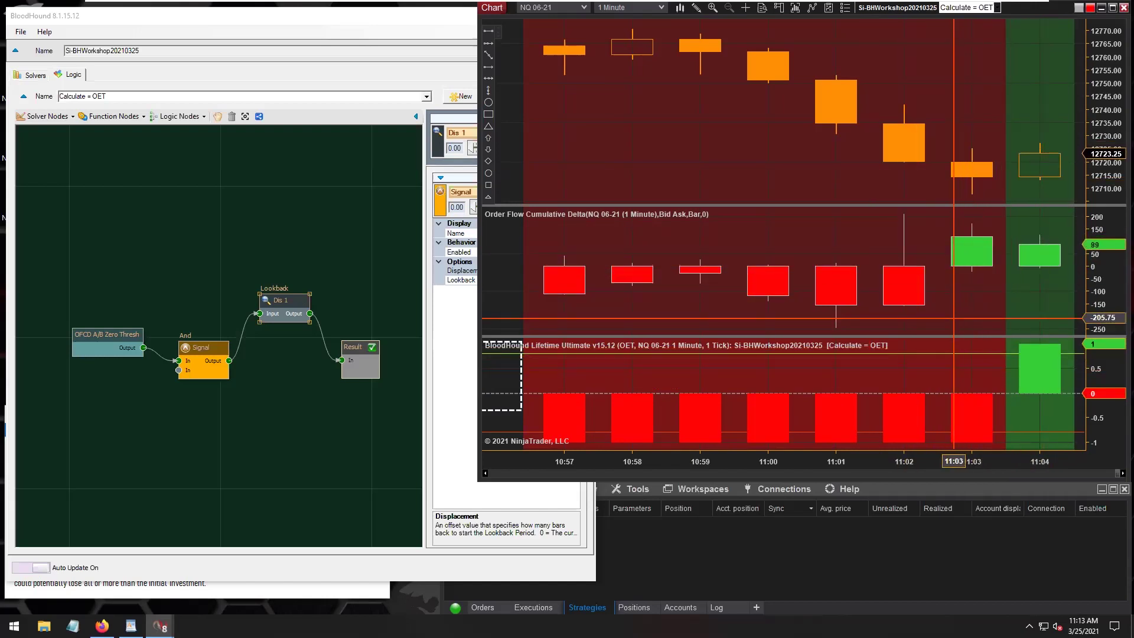
left_click(276, 301)
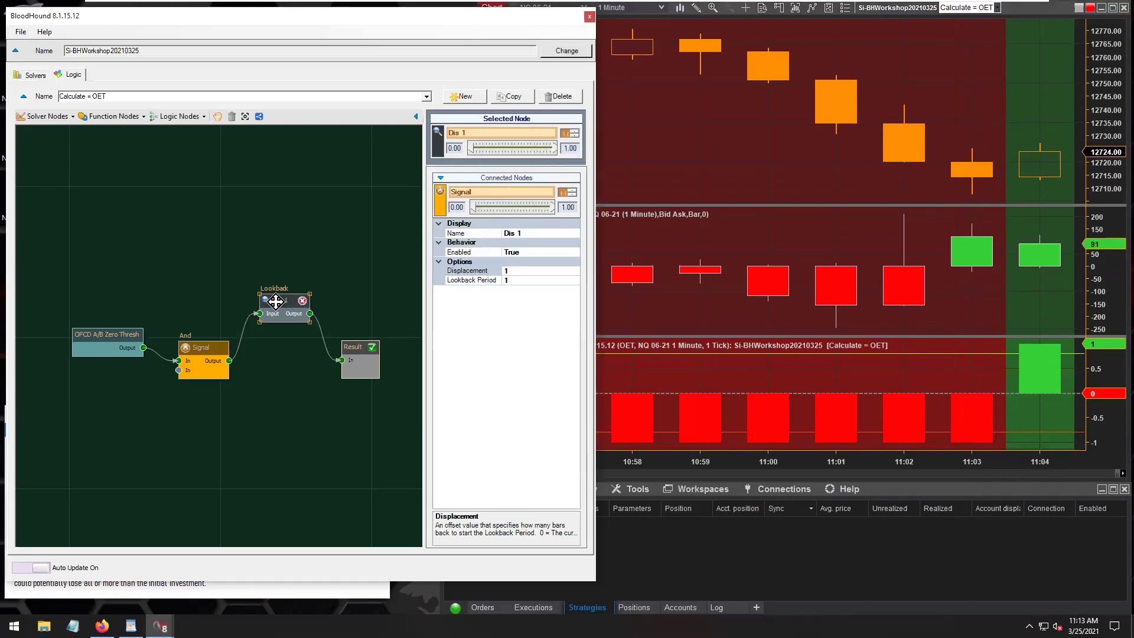
left_click_drag(276, 302, 277, 328)
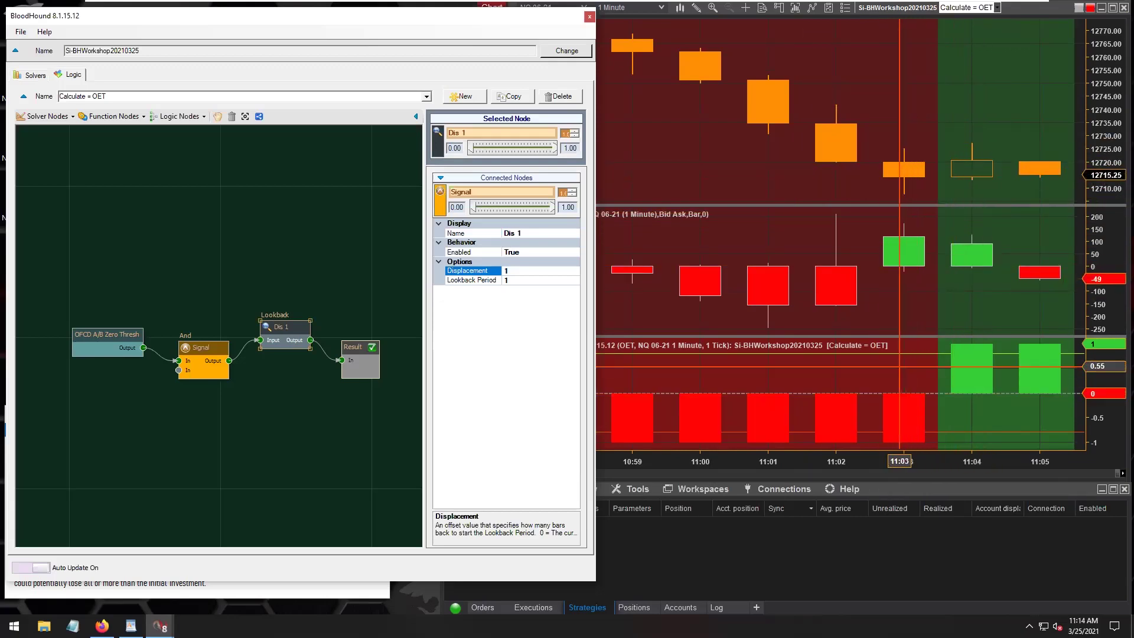
- Select the OFCD A/B Zero Thresh, Signal and Dis 1 nodes together and move them farther from Result
left_click(918, 443)
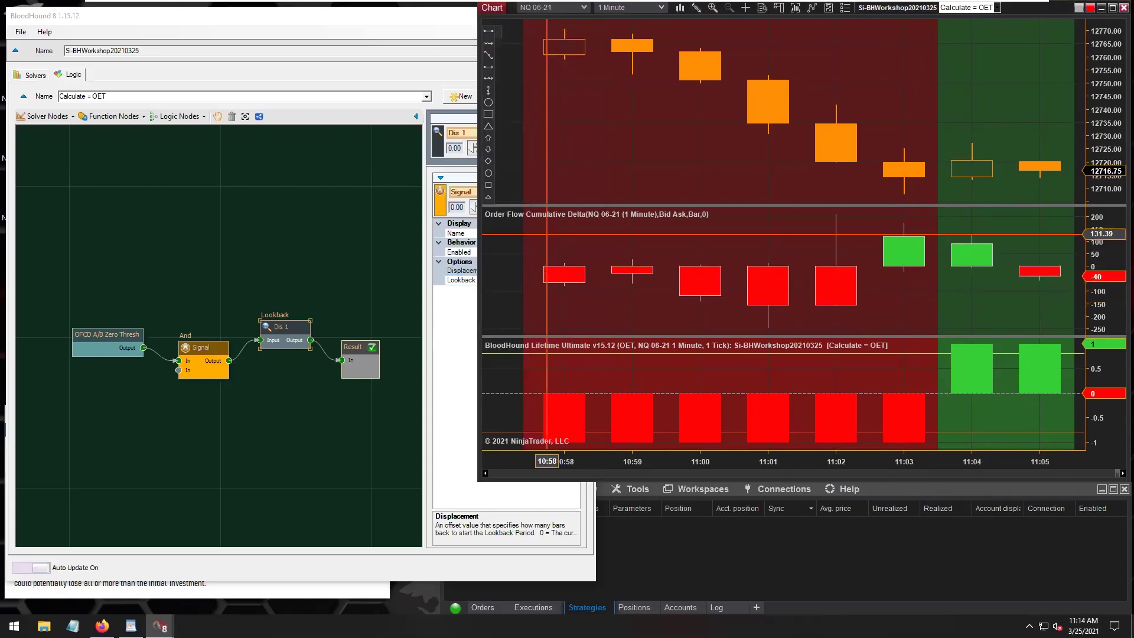
left_click_drag(599, 162, 882, 187)
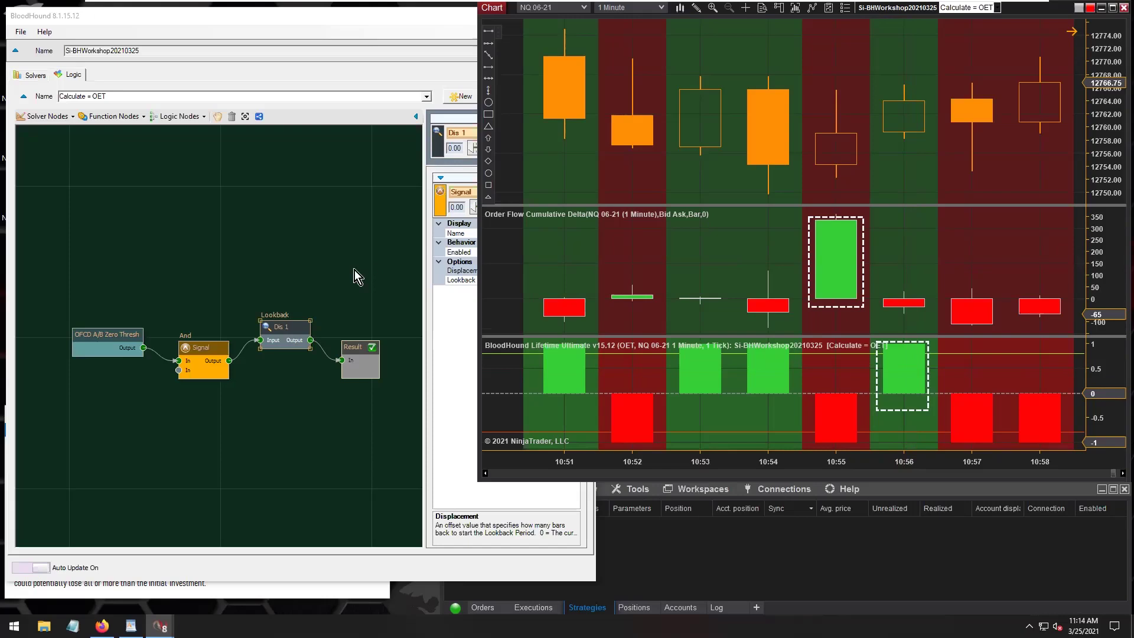
left_click_drag(297, 390, 93, 322)
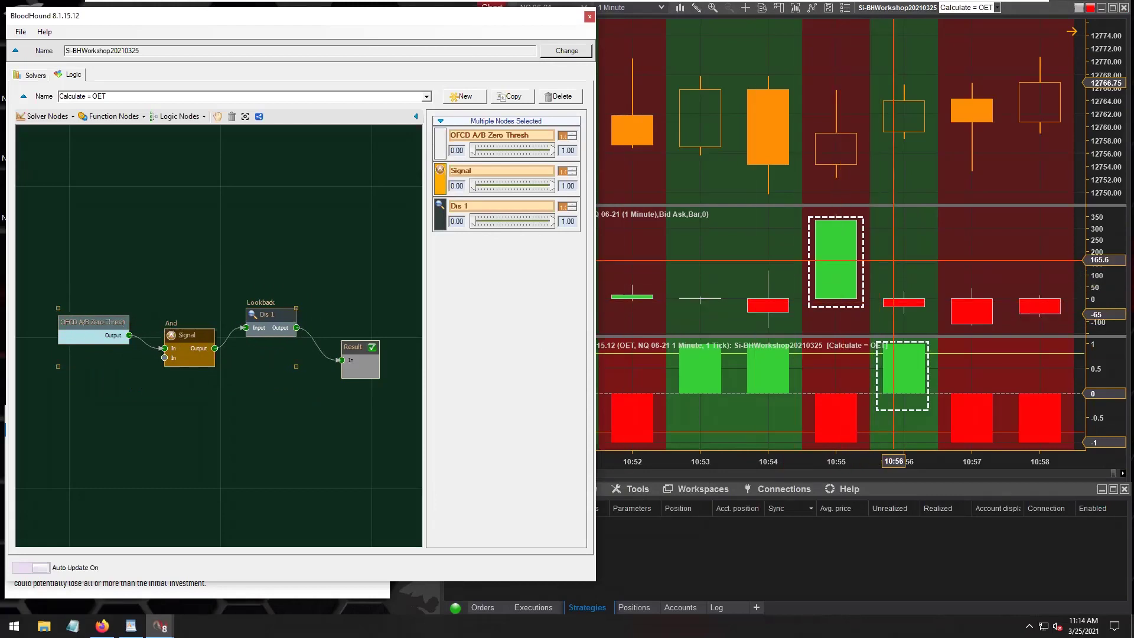
left_click(857, 240)
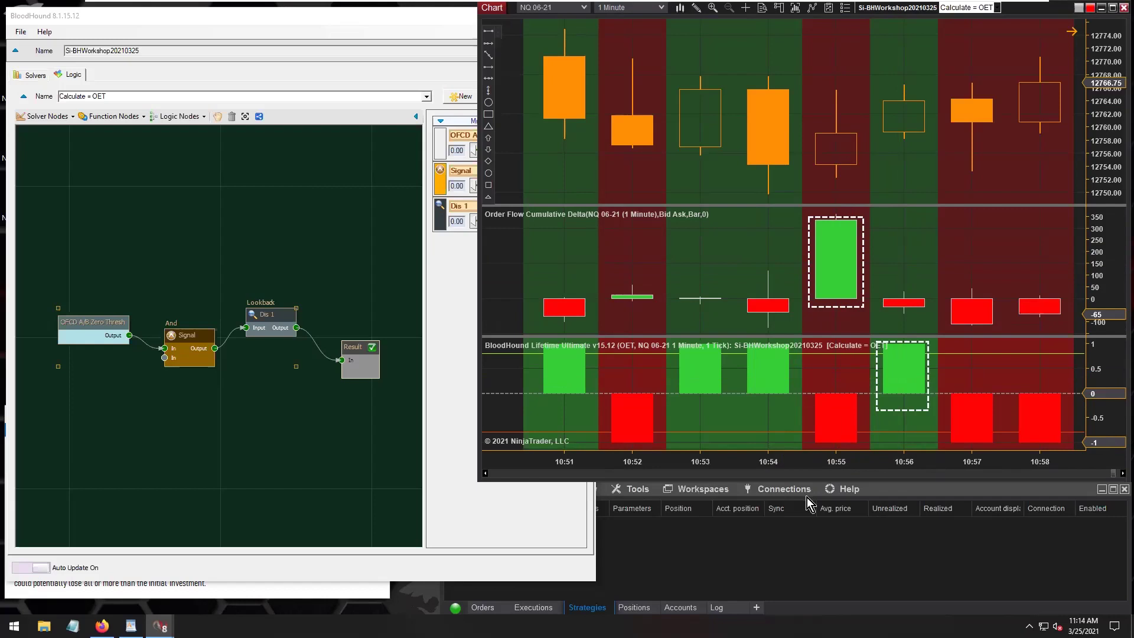
left_click(780, 490)
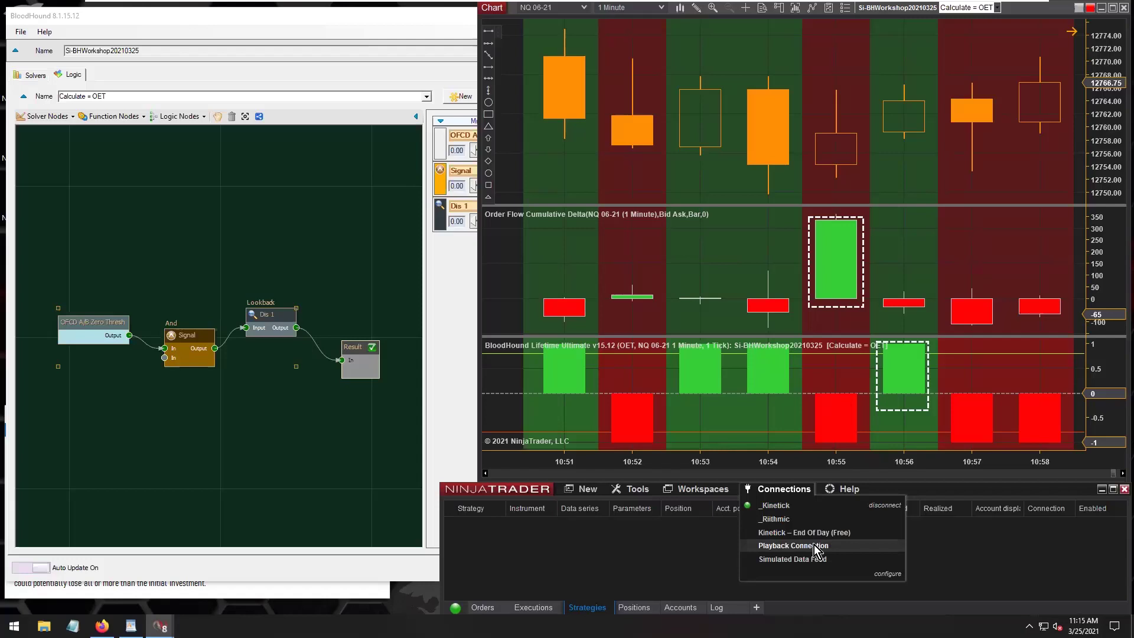
mouse_move(835, 491)
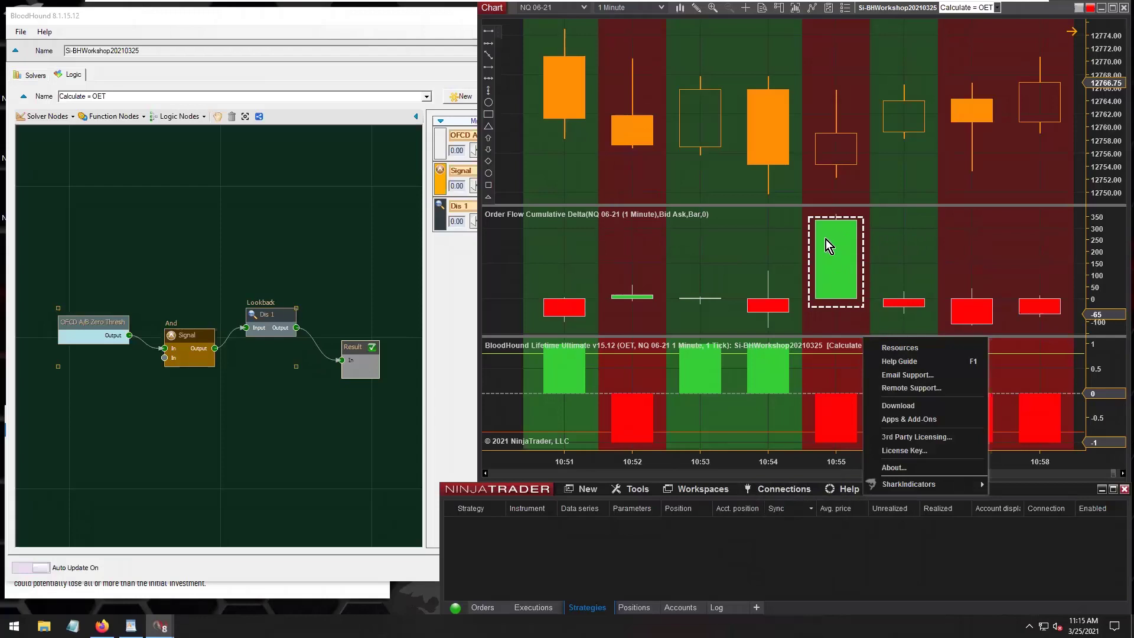
left_click(902, 372)
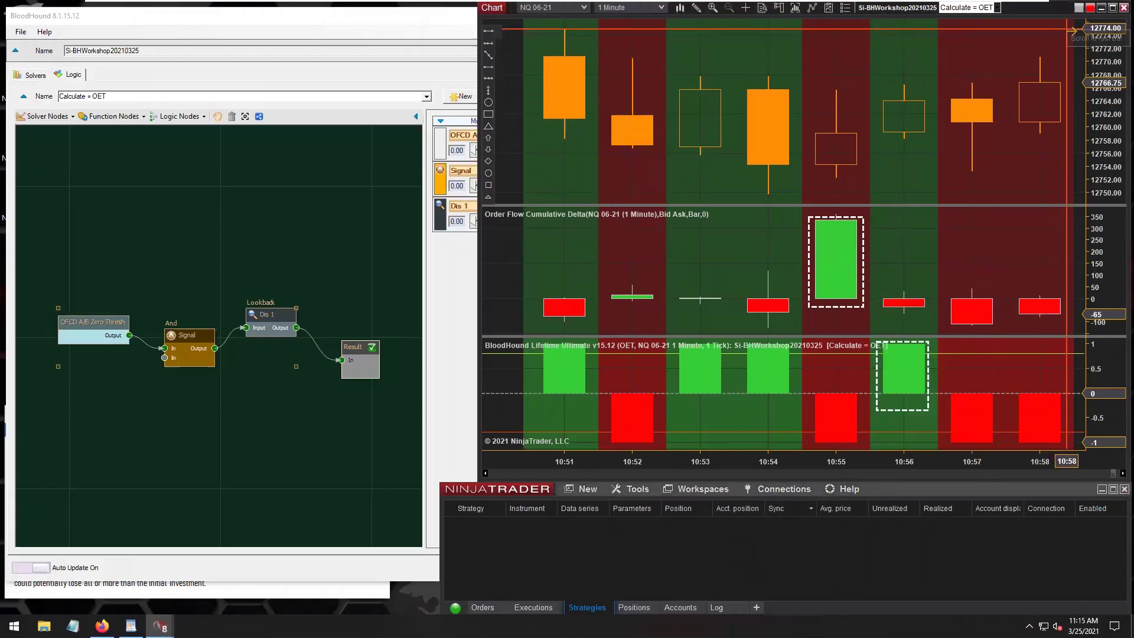
- Return the chart to the latest bars and line up the Dis 1 Lookback and Result nodes in a row with Signal
left_click(1073, 30)
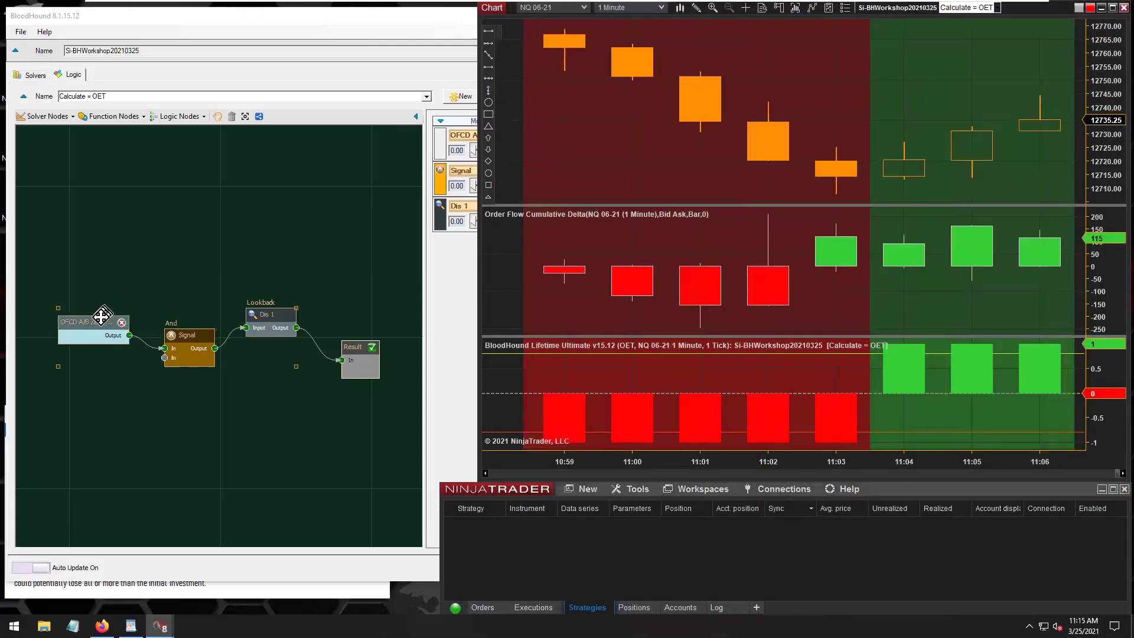
left_click_drag(104, 313, 100, 313)
left_click(177, 423)
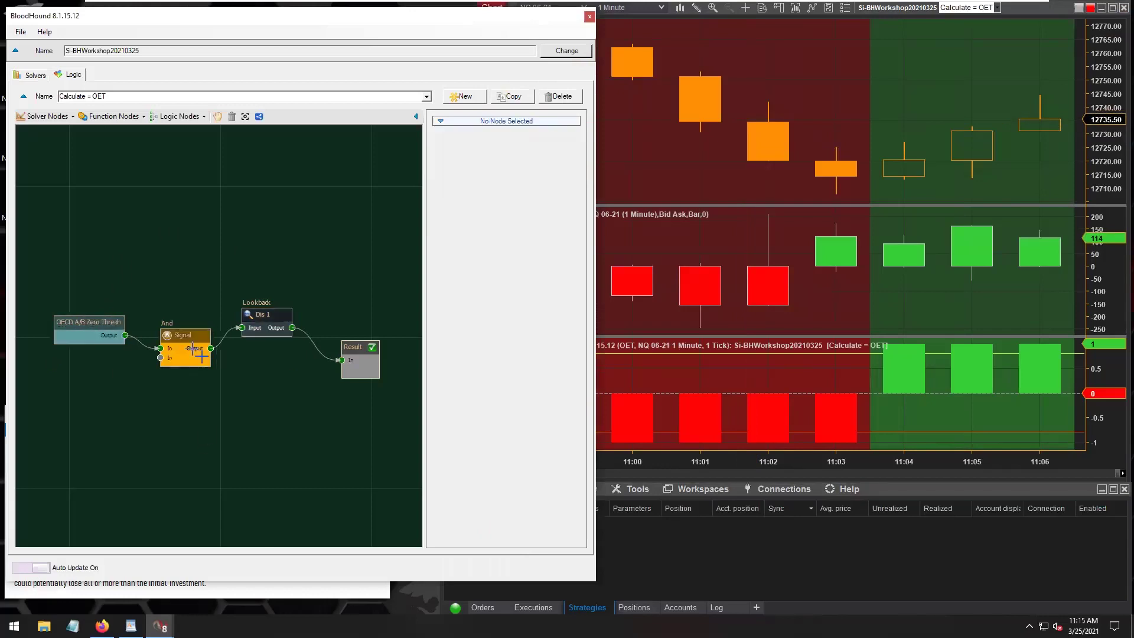
left_click_drag(258, 316, 262, 341)
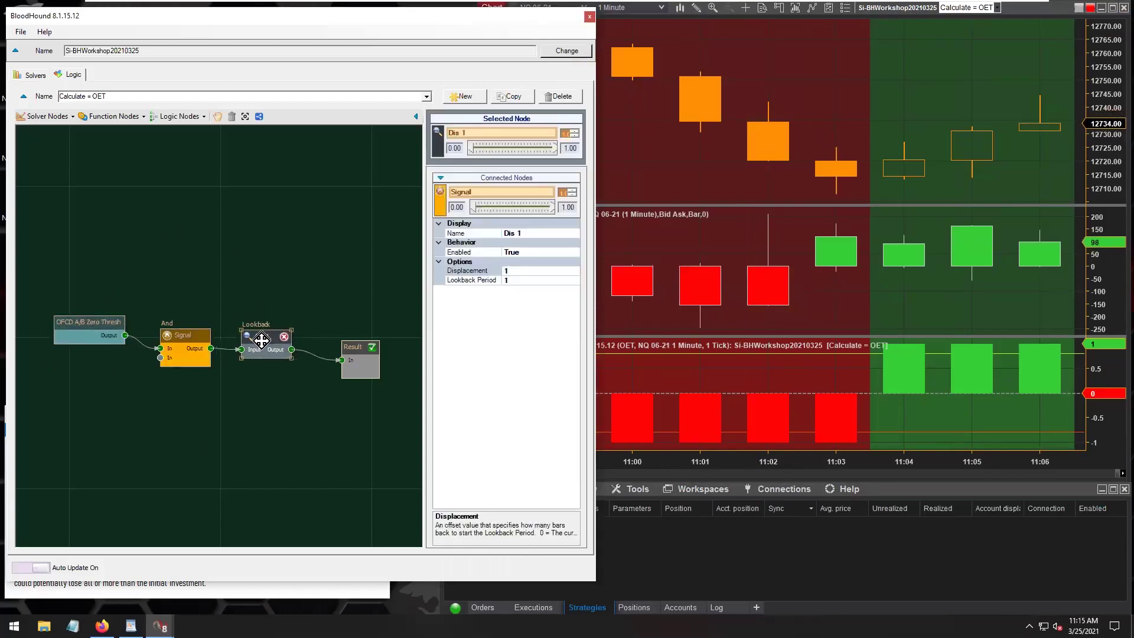
left_click_drag(355, 354, 344, 340)
- Examine the Displacement and Lookback Period options of the Dis 1 Lookback node
left_click(257, 340)
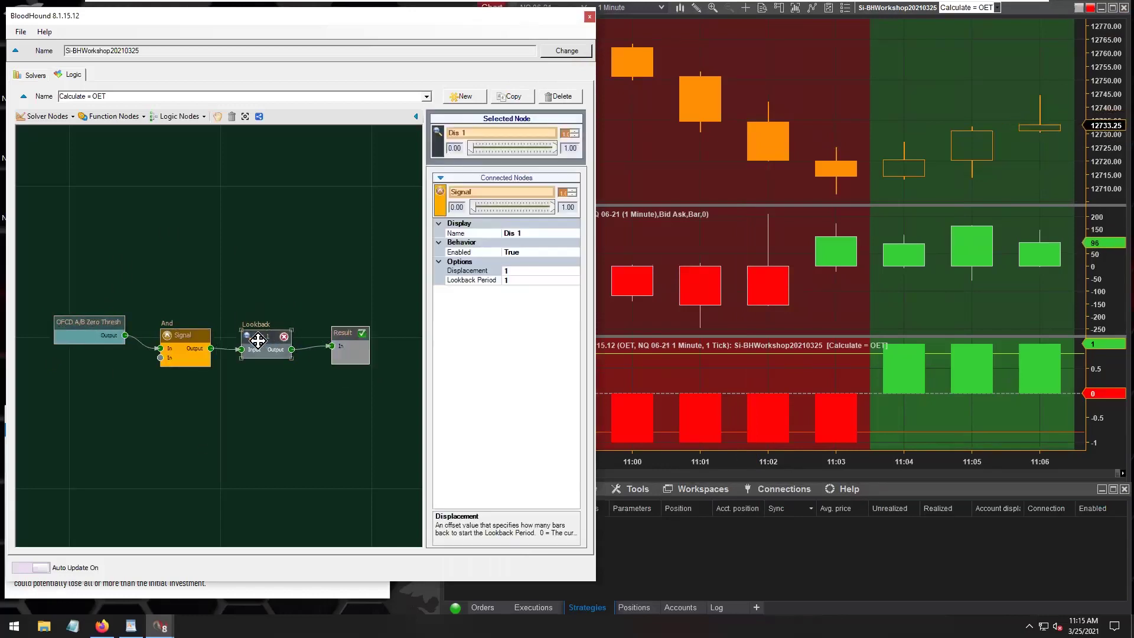
left_click(462, 274)
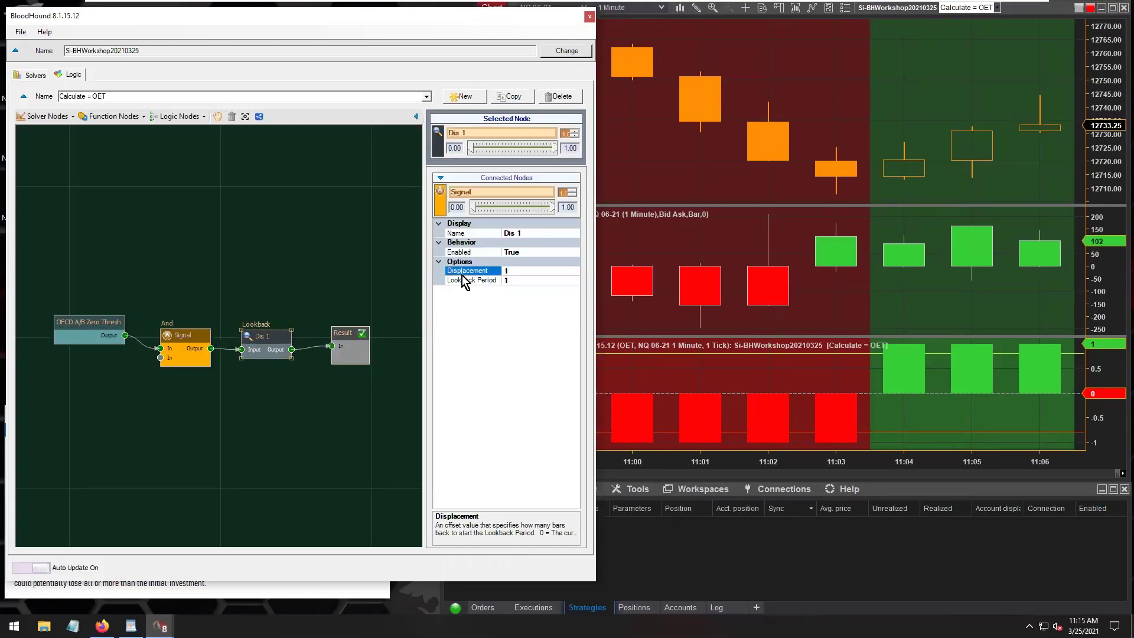
left_click(466, 271)
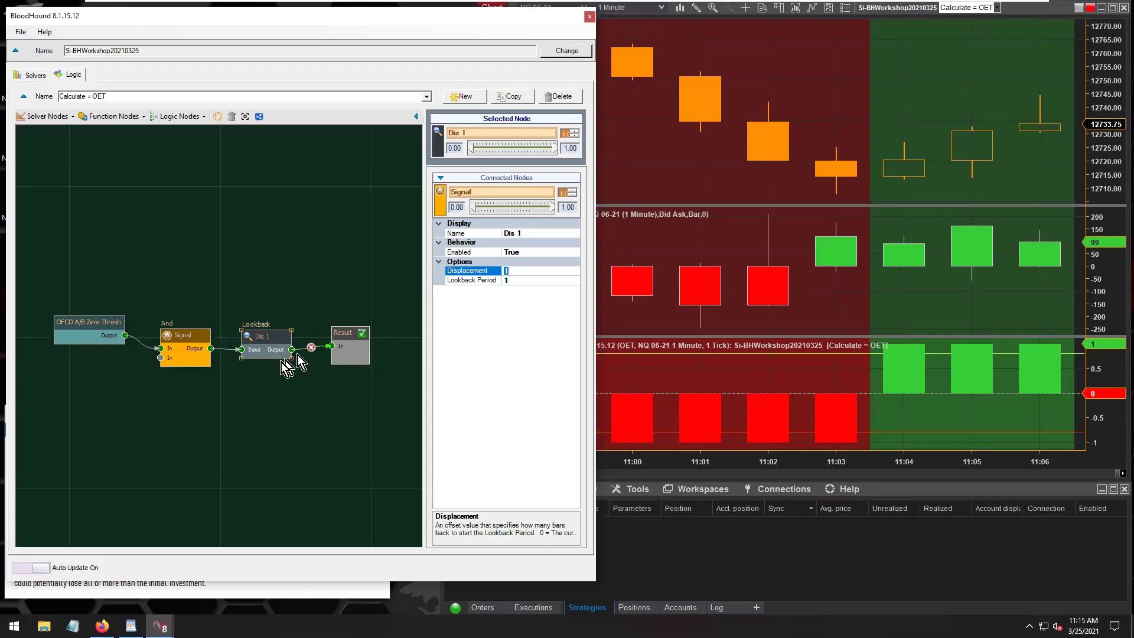
left_click_drag(260, 338, 262, 339)
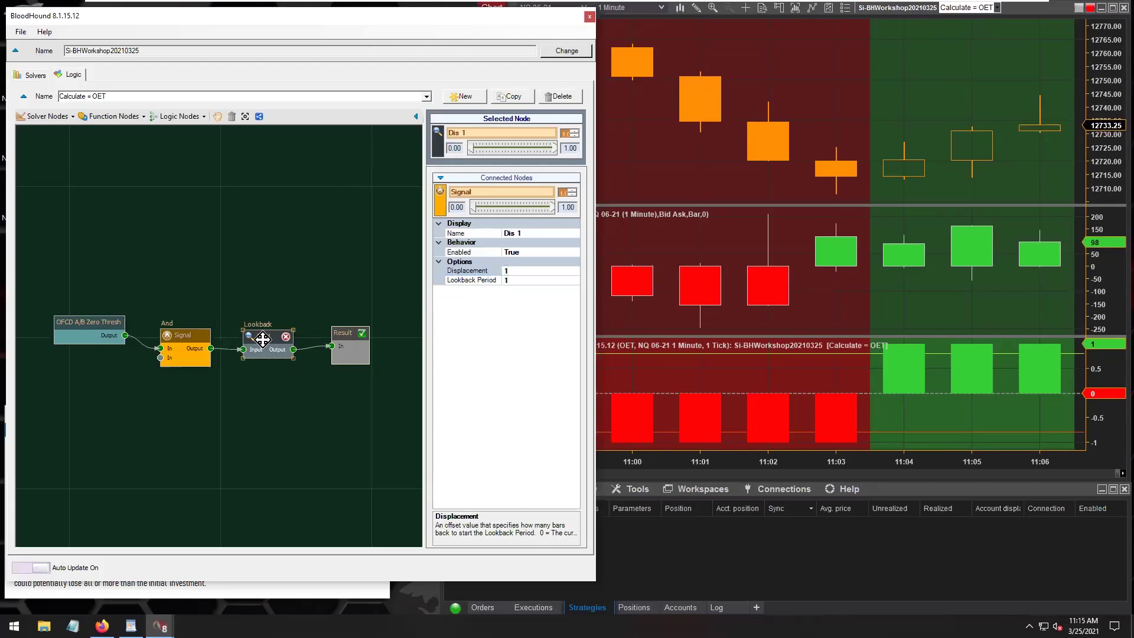
left_click(481, 280)
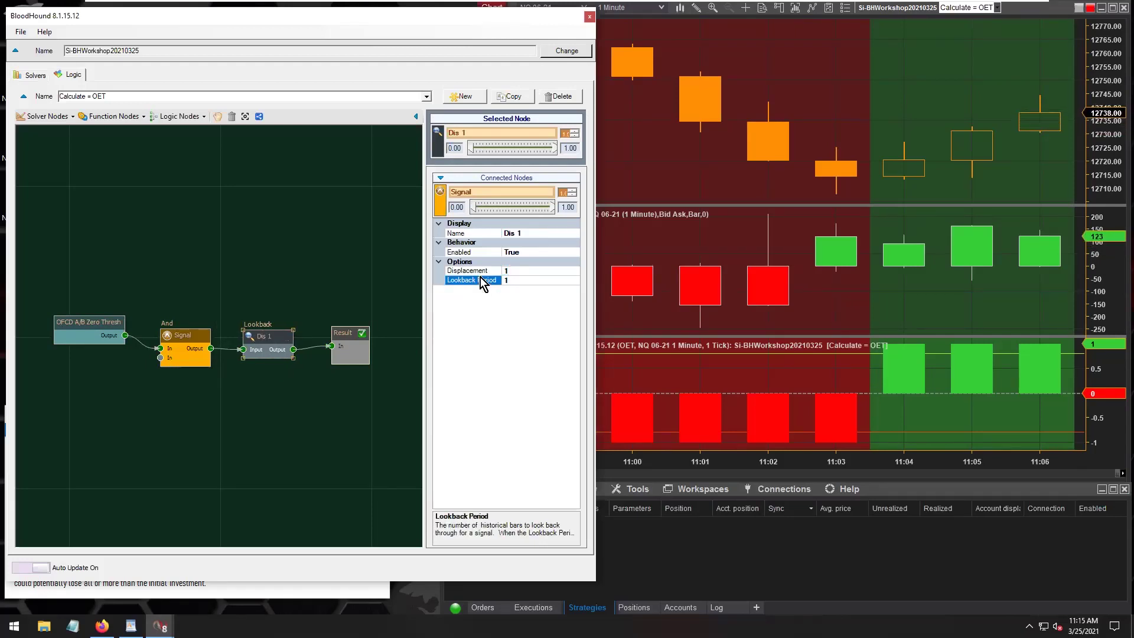
left_click(473, 272)
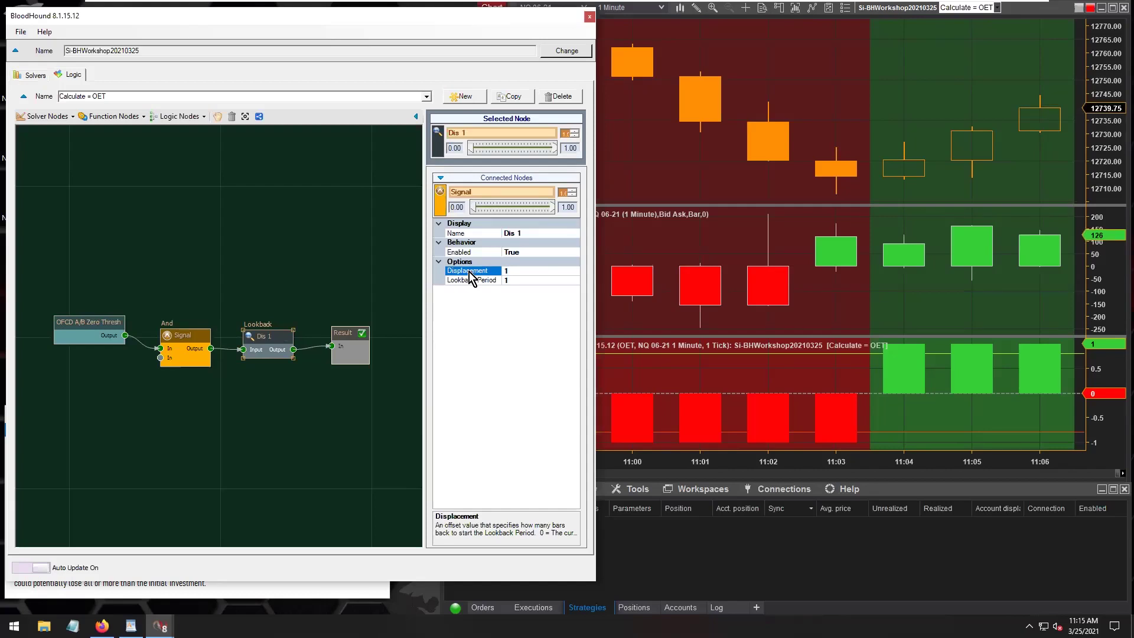
left_click(516, 269)
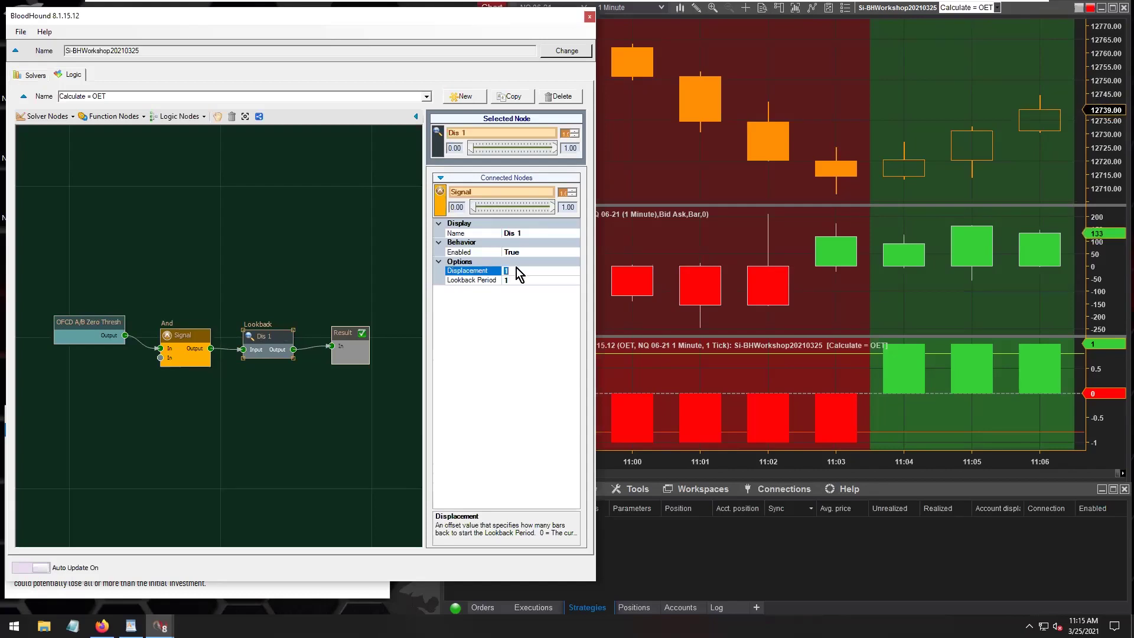